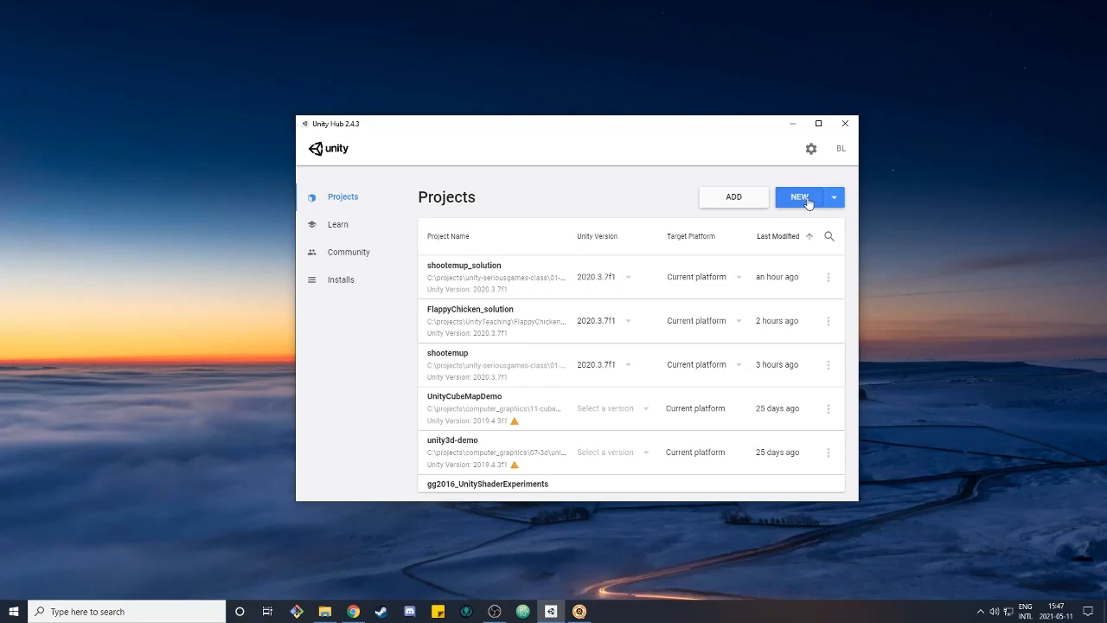
- Create a new project from the 2D template named TestProject on the Desktop
left_click(268, 247)
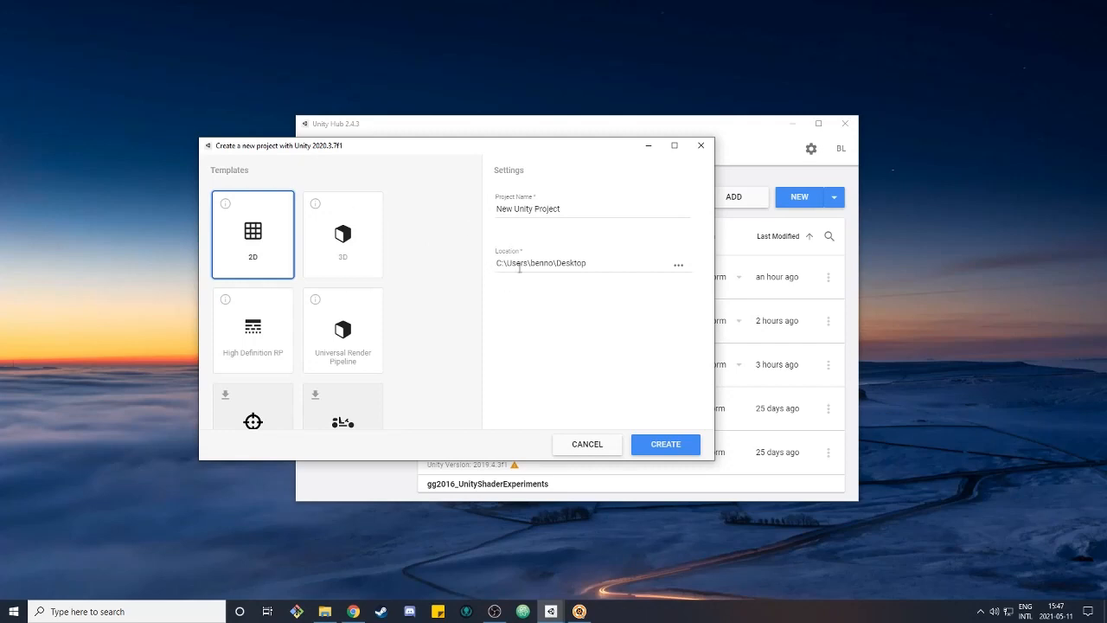
left_click_drag(560, 208, 498, 209)
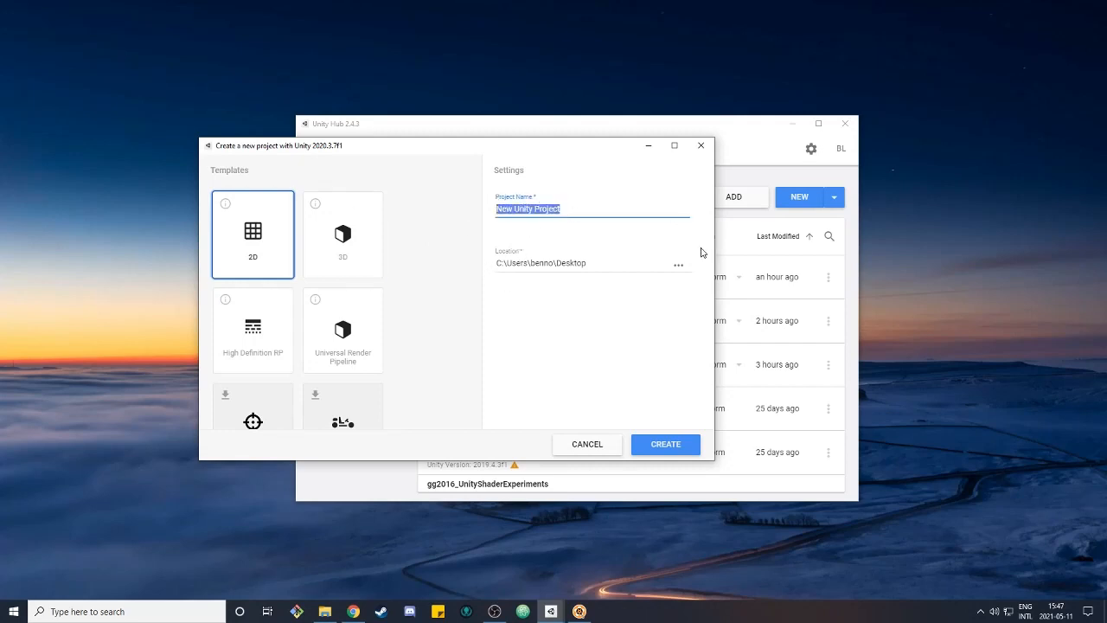
type("TestProject")
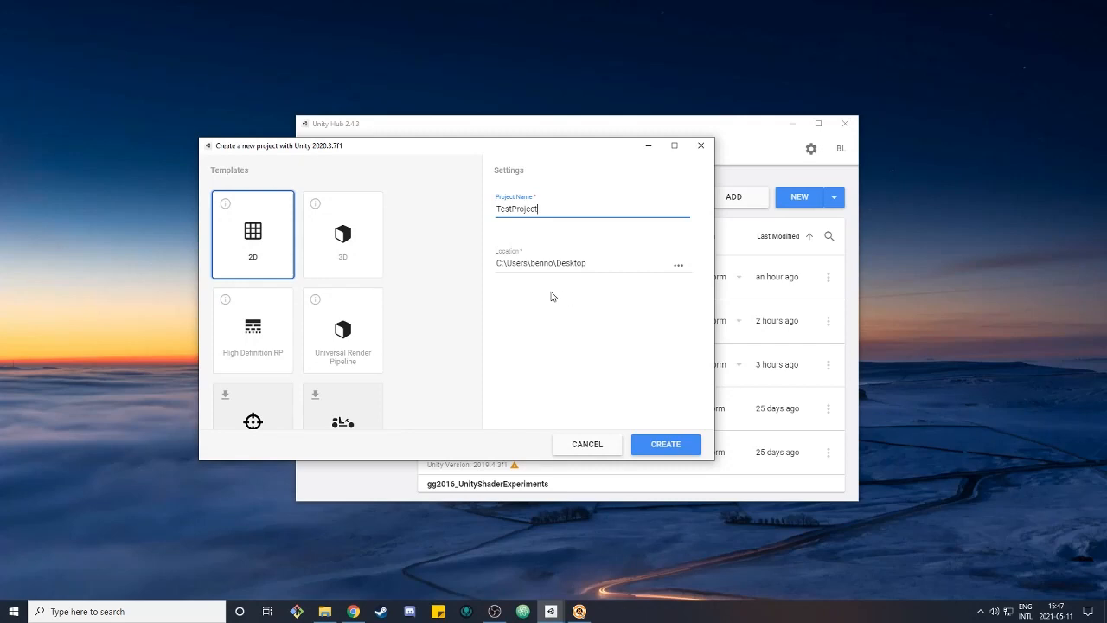
double_click(508, 209)
left_click(567, 209)
left_click(653, 444)
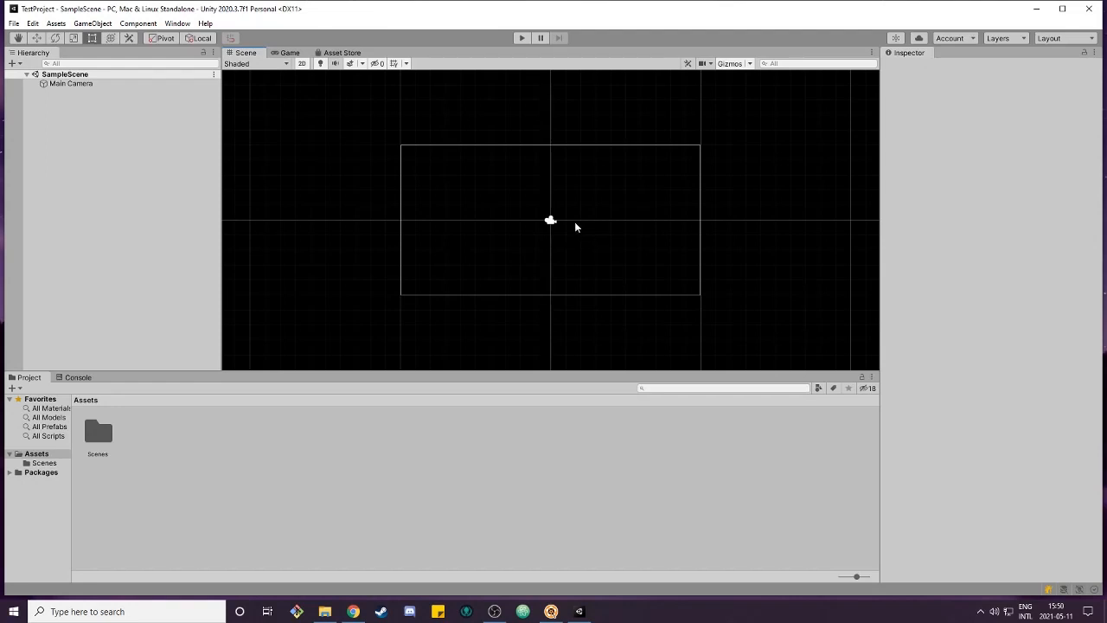
- Change the Main Camera's background color to green while viewing the game output
scroll(570, 228, "up", 1)
scroll(571, 228, "up", 1)
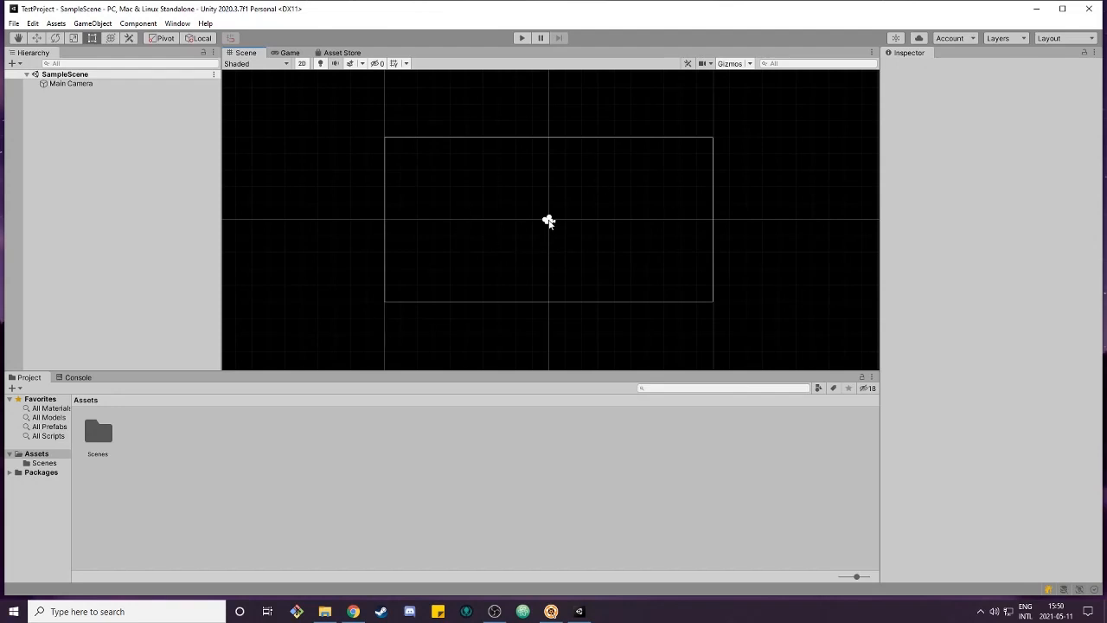
left_click(548, 219)
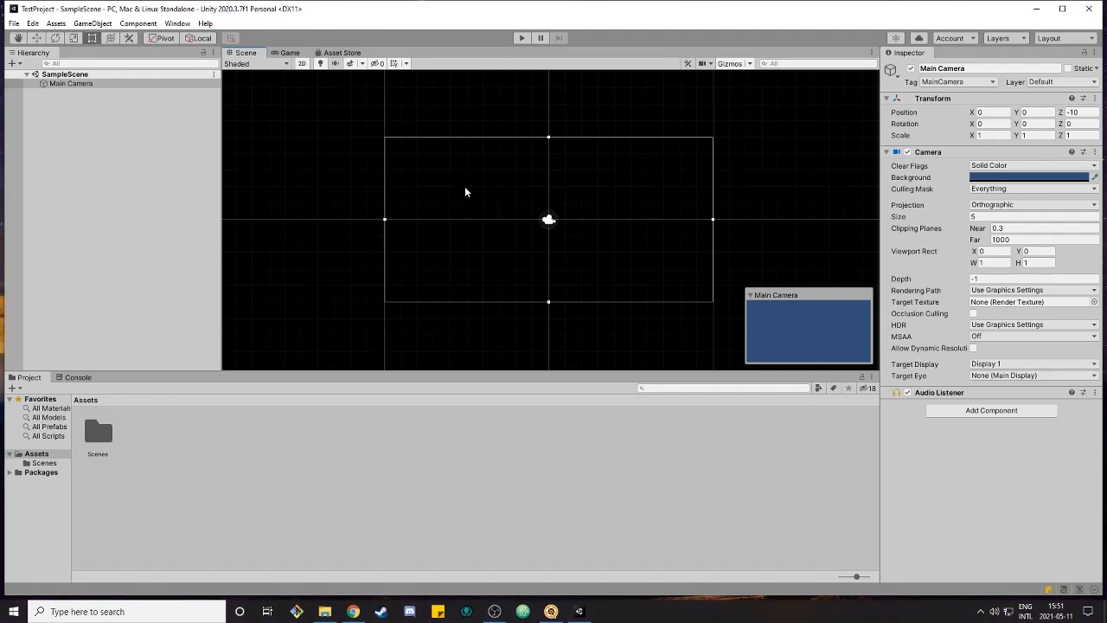
left_click(81, 84)
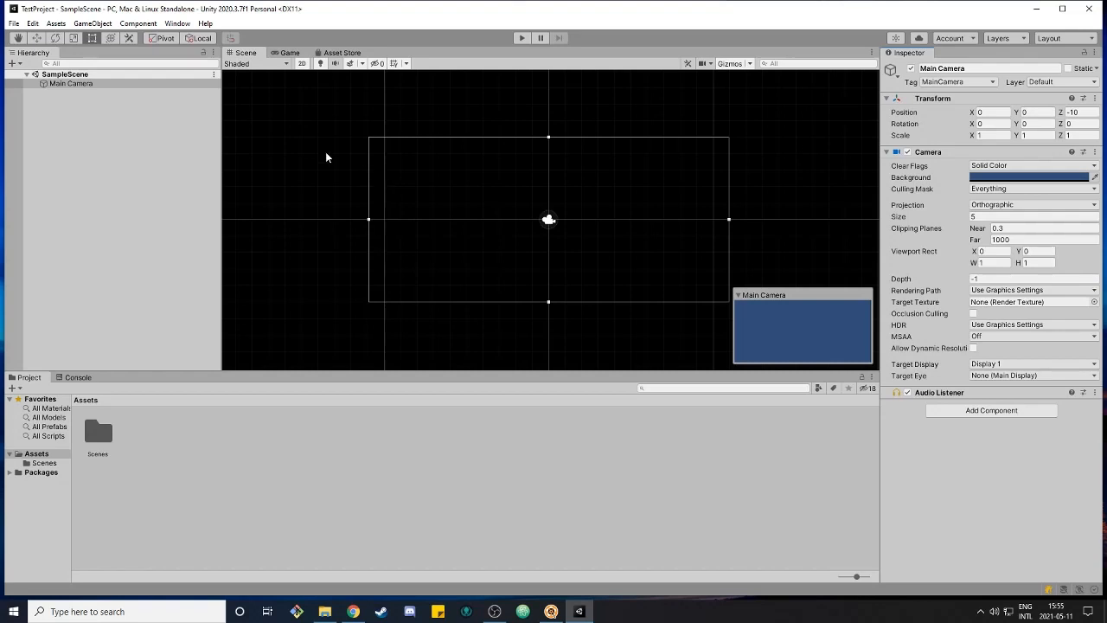
left_click(285, 53)
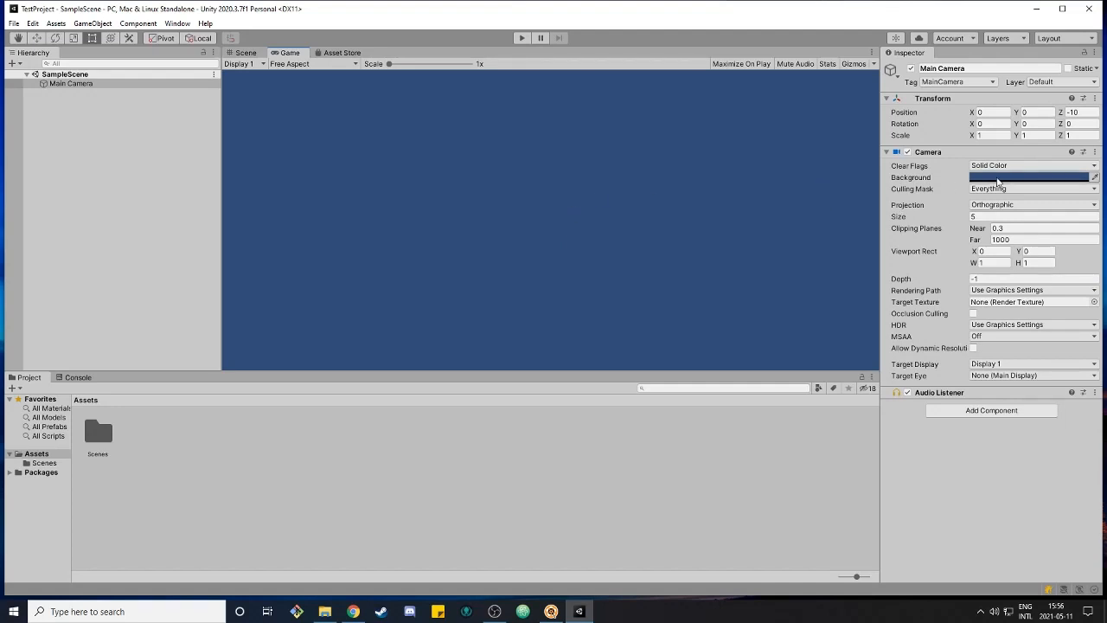
left_click(997, 181)
left_click_drag(1007, 218, 1002, 227)
left_click(704, 198)
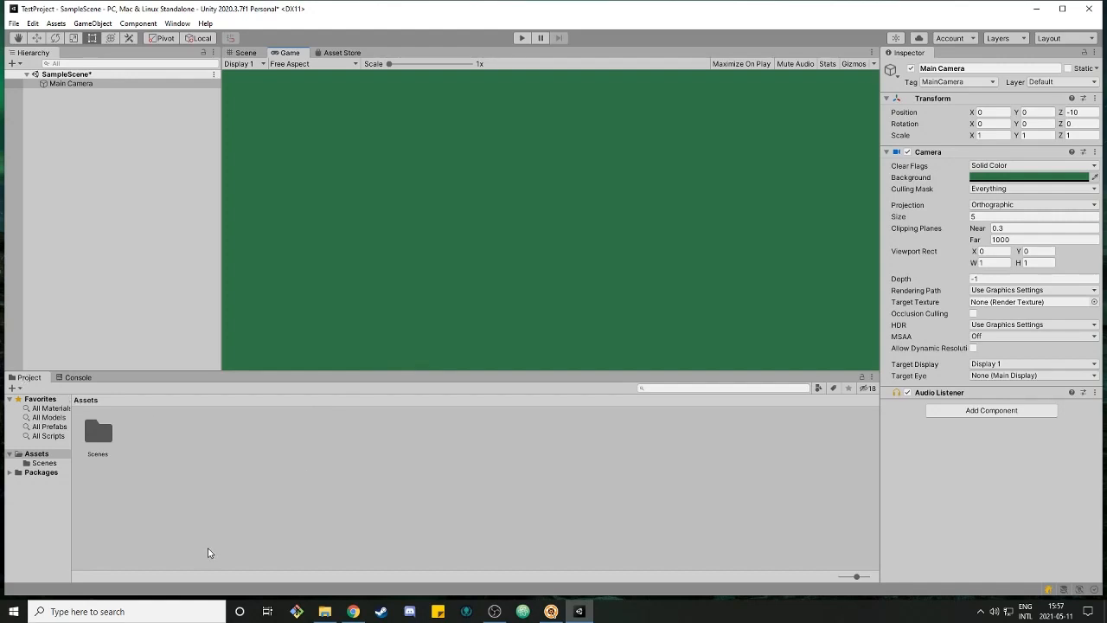
- Look inside the project's Scenes folder and inspect the SampleScene asset
left_click(43, 454)
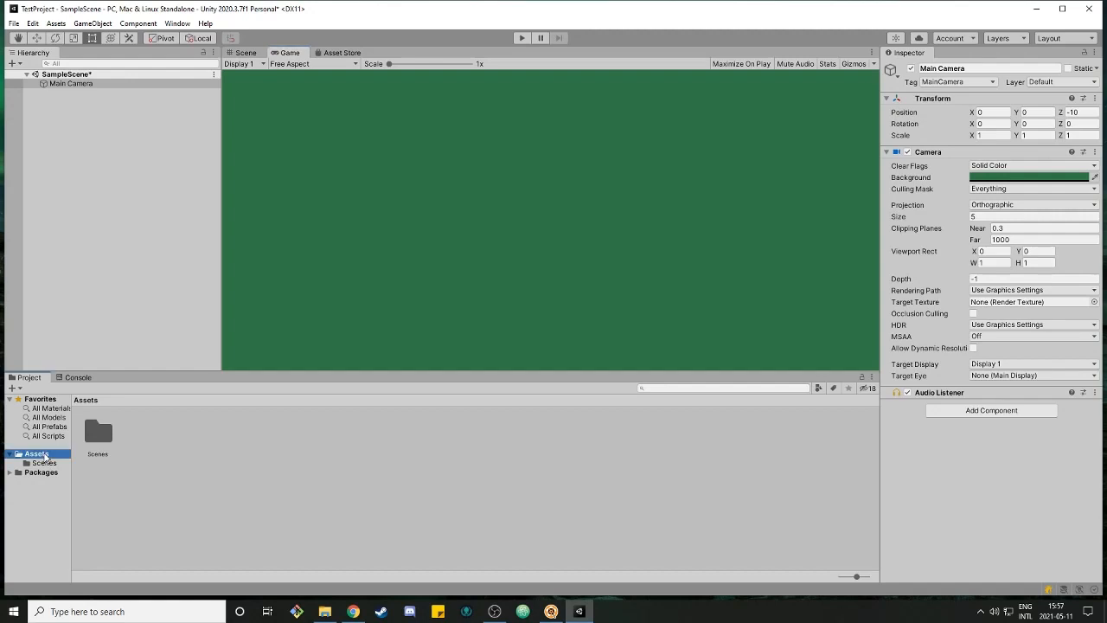
left_click(51, 464)
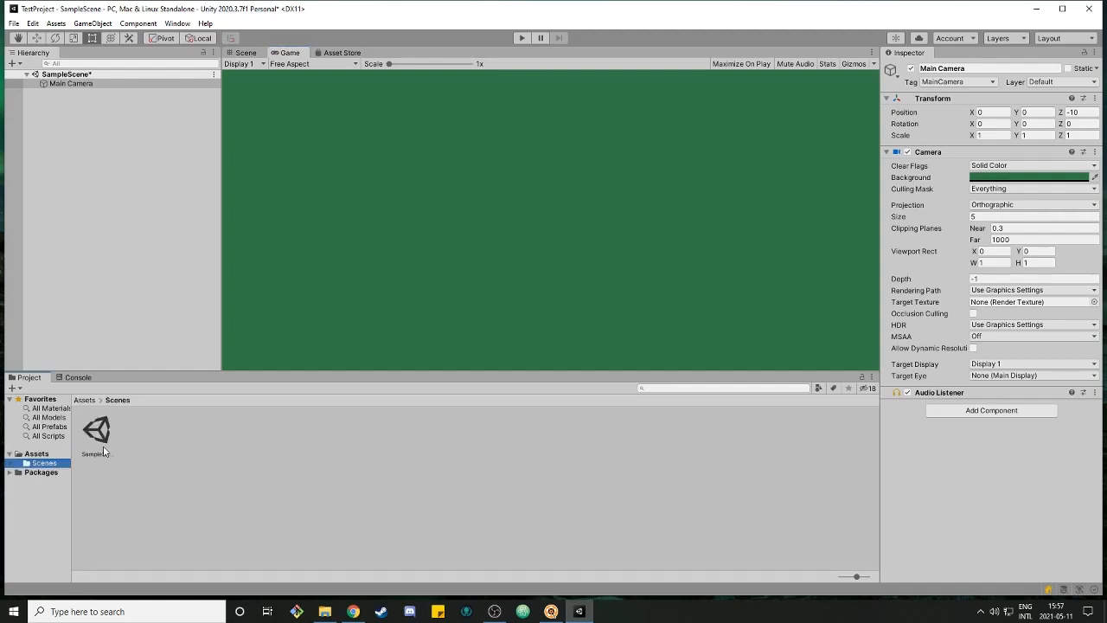
left_click(96, 433)
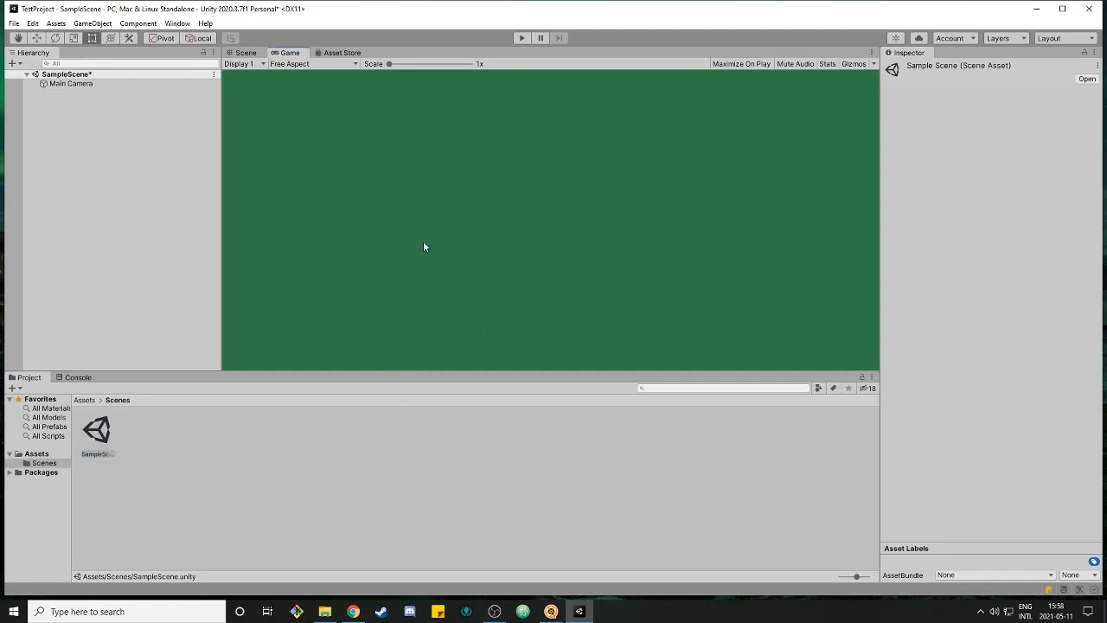
- Show the Assets folder in File Explorer and look through its Scenes subfolder
right_click(42, 455)
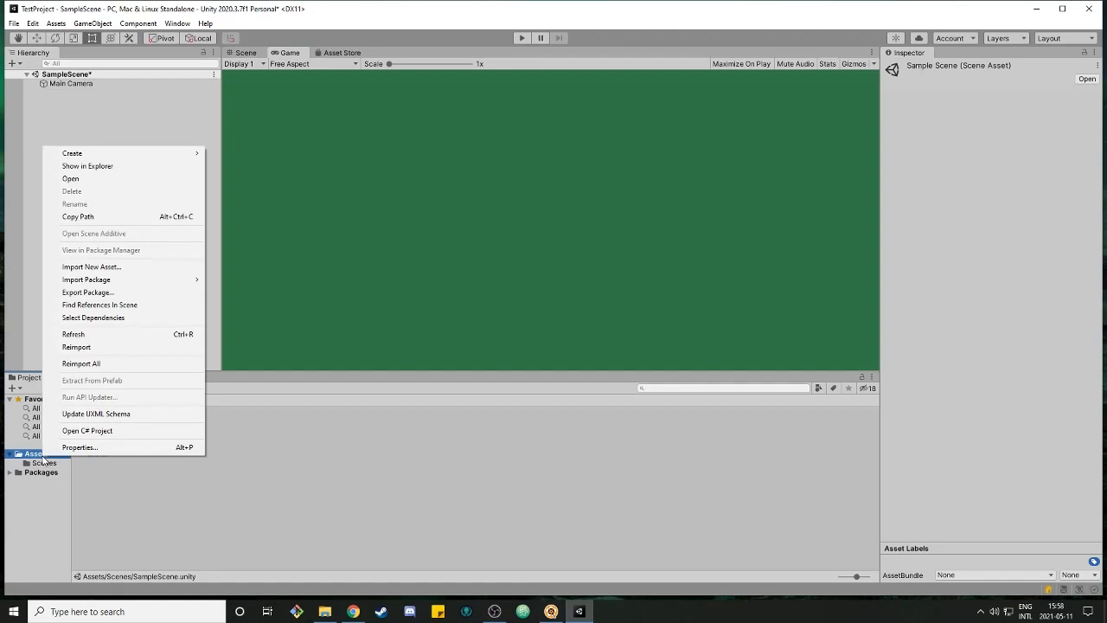
left_click(113, 166)
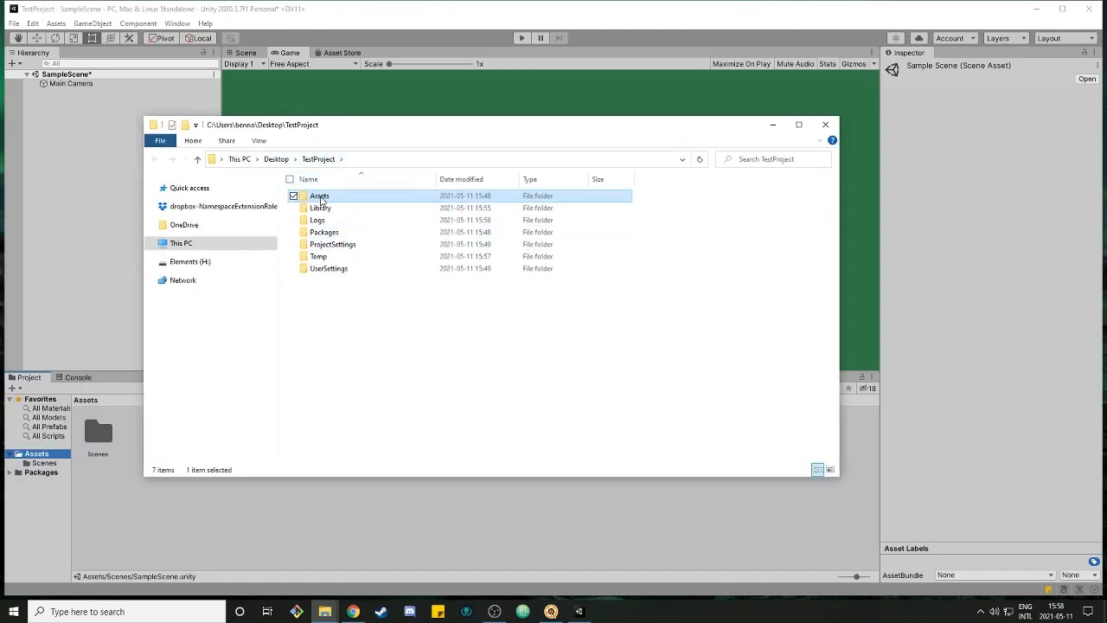
double_click(321, 198)
double_click(328, 199)
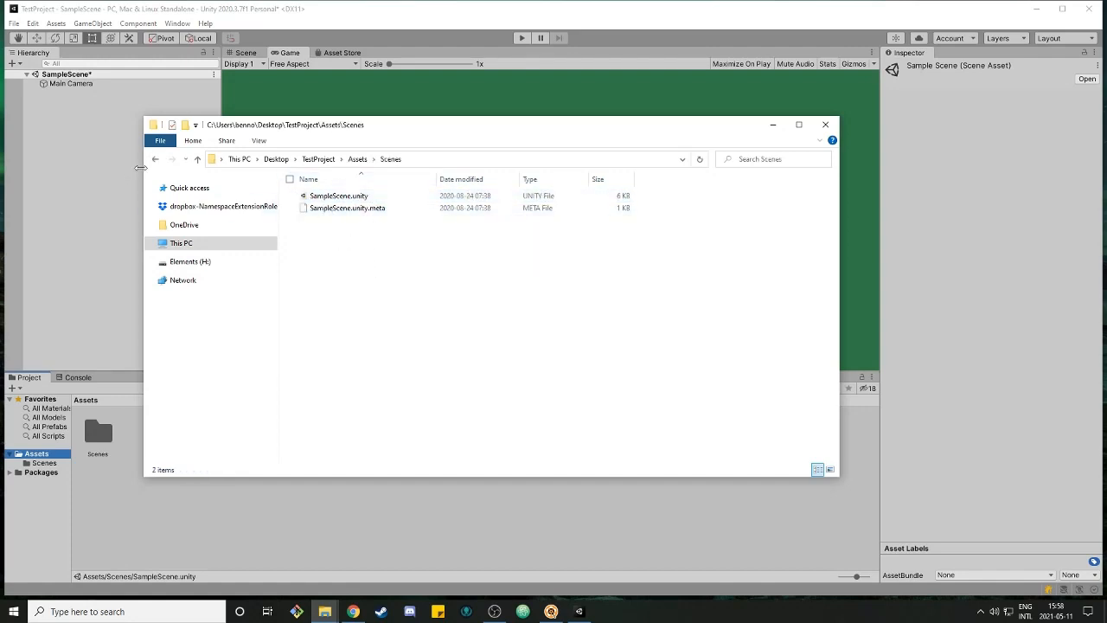
left_click(155, 159)
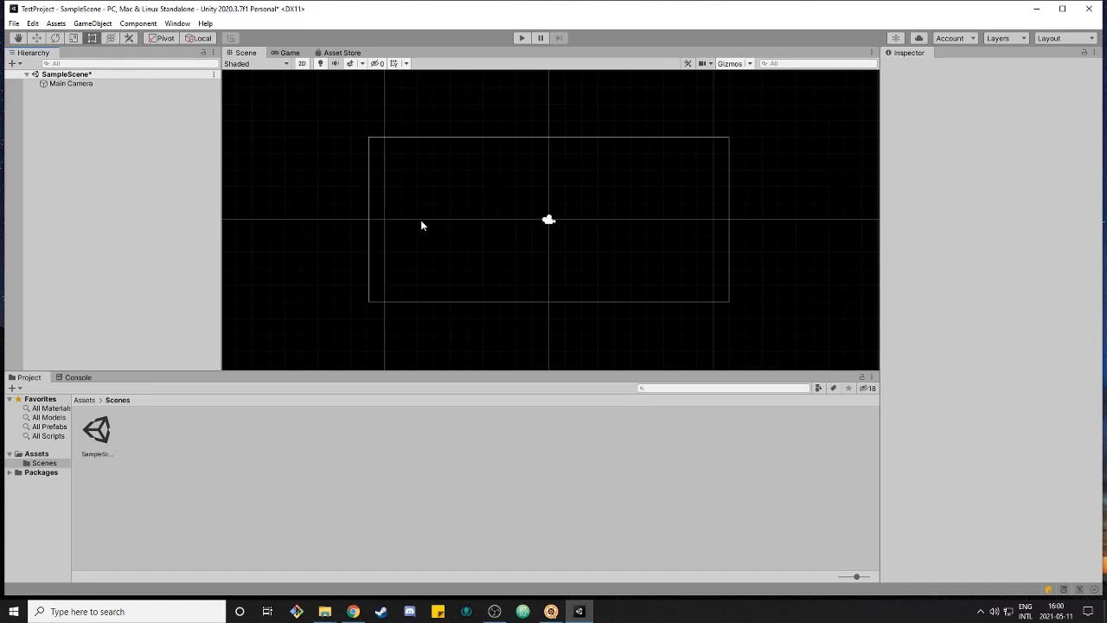
left_click(91, 23)
mouse_move(105, 76)
mouse_move(278, 75)
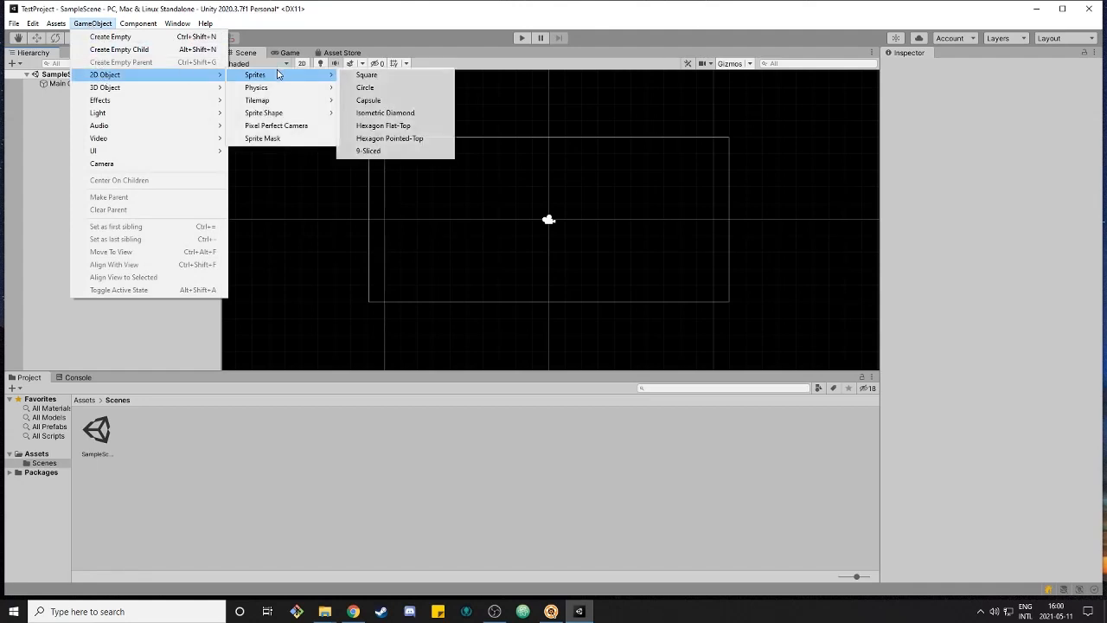
left_click(60, 155)
- Add a 2D Capsule sprite to the scene with its default name and select it in the hierarchy
right_click(107, 140)
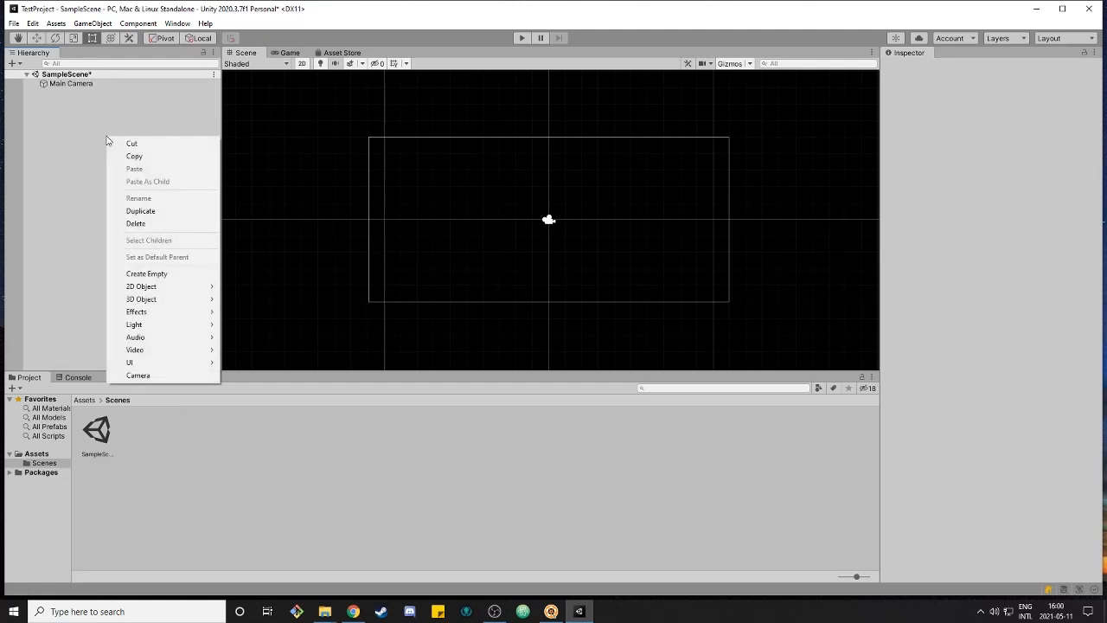
mouse_move(141, 290)
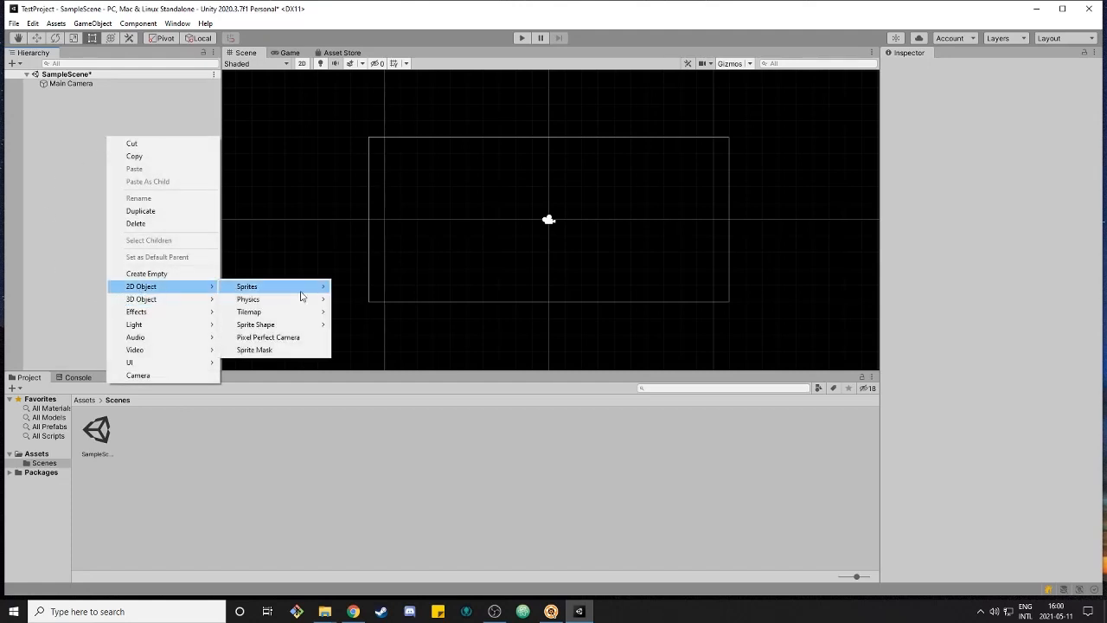
mouse_move(302, 289)
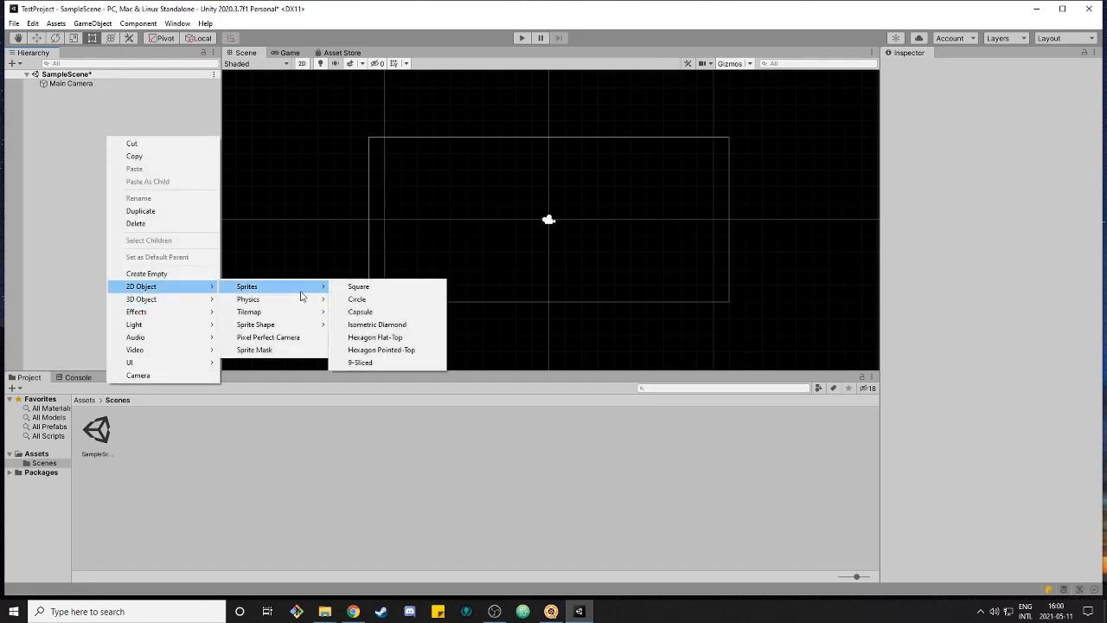
left_click(387, 313)
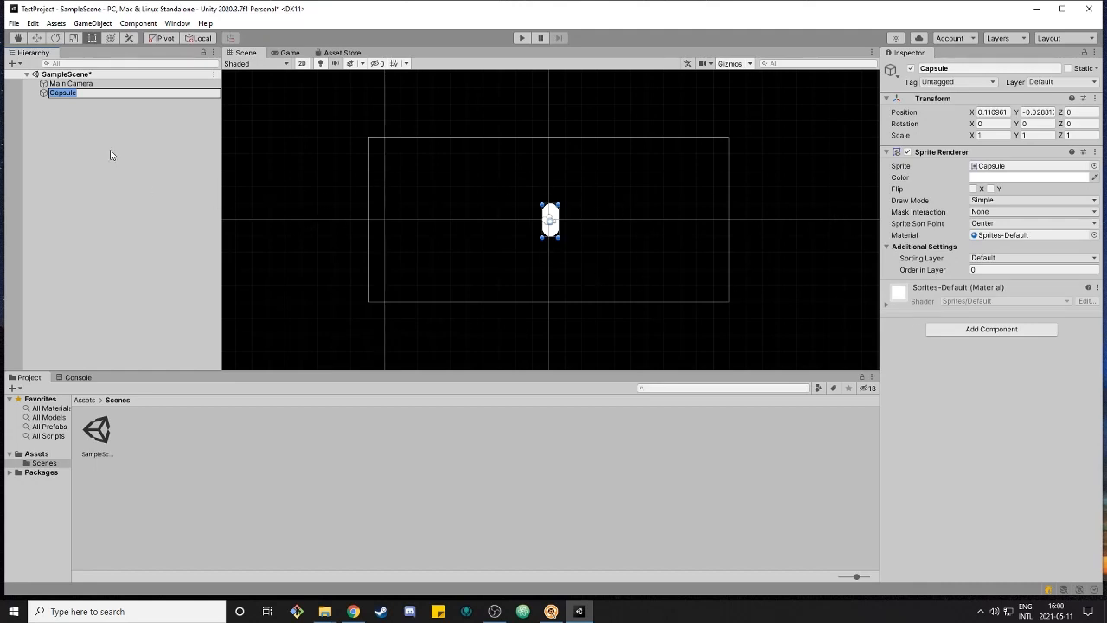
left_click(56, 115)
left_click(65, 95)
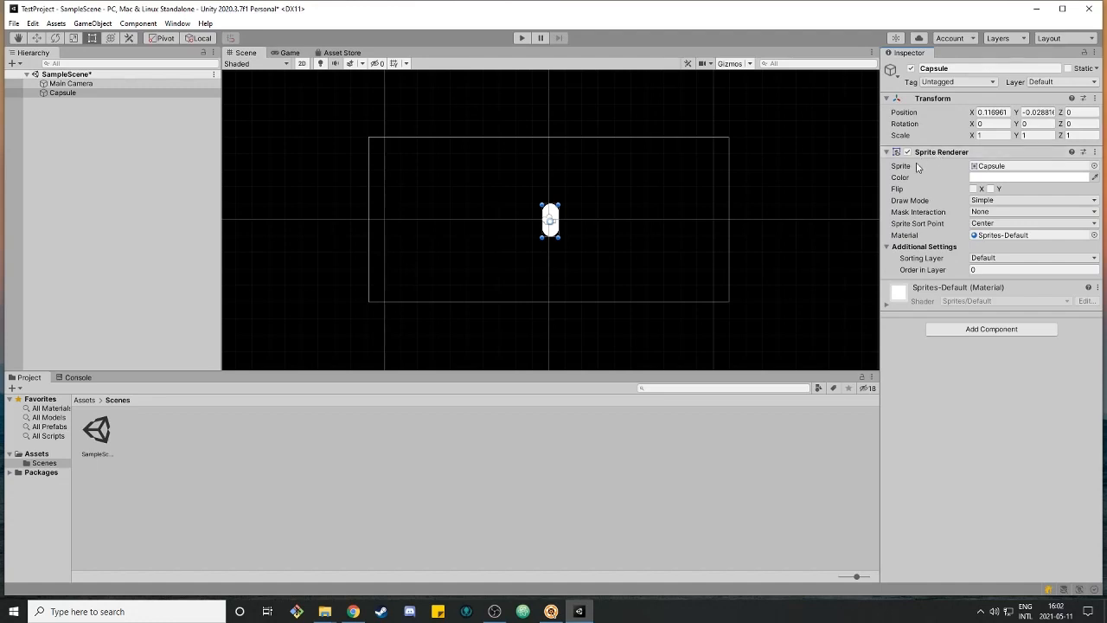
- Locate the Capsule object's sprite asset in the project and widen the folder tree to examine where it is stored
left_click(1044, 166)
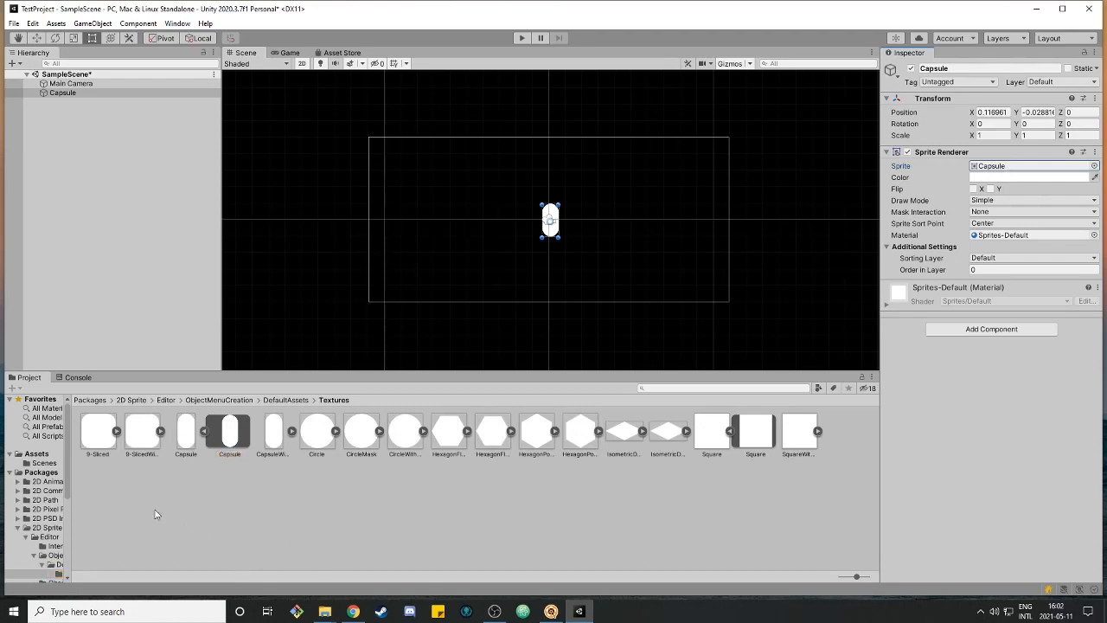
left_click_drag(69, 516, 154, 508)
scroll(83, 470, "down", 2)
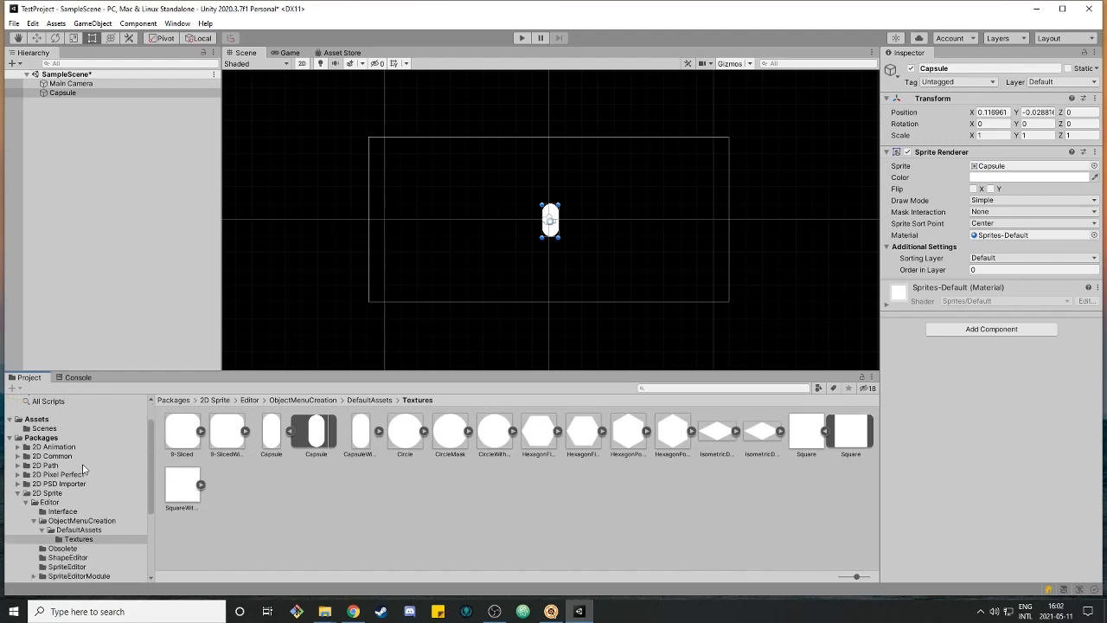
scroll(77, 450, "down", 2)
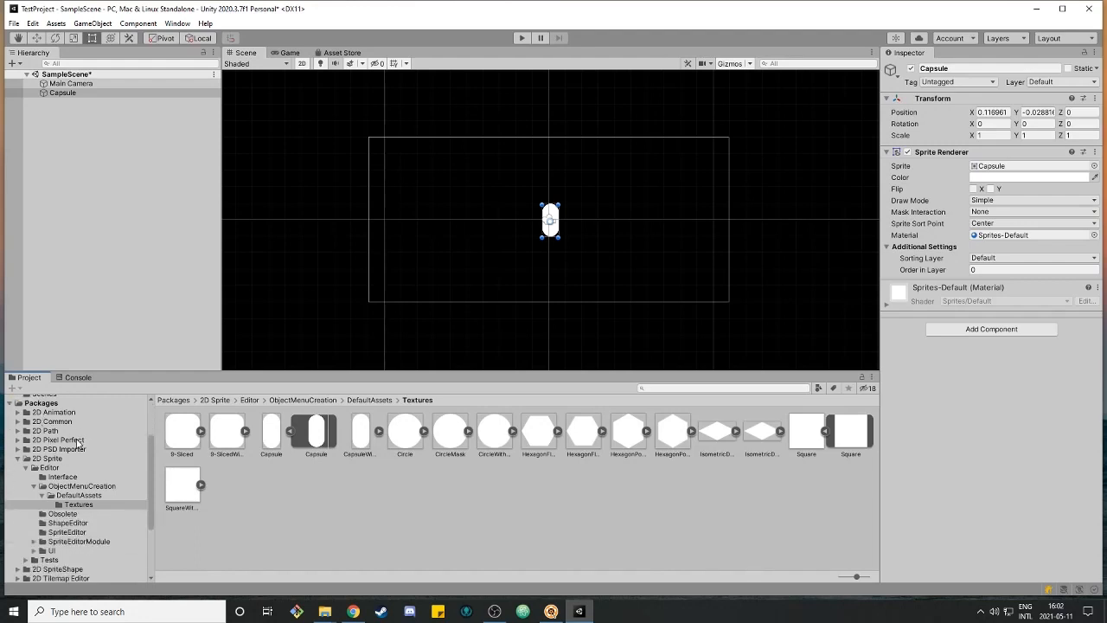
scroll(78, 441, "up", 2)
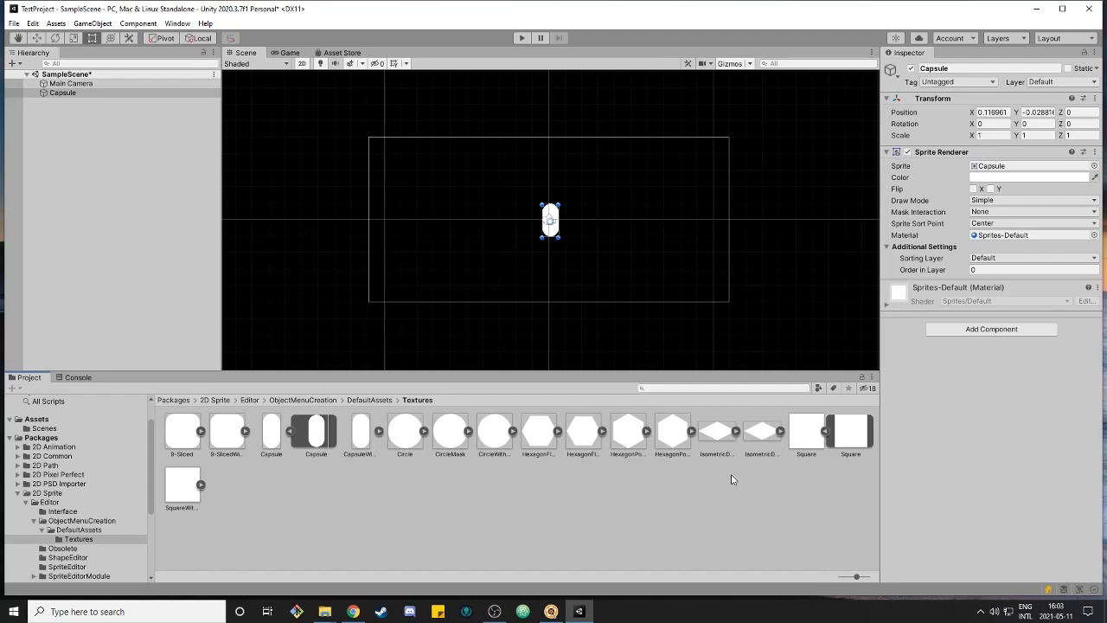
- Show the Circle texture's file in File Explorer and assign the Circle texture as the Capsule object's sprite
left_click(384, 495)
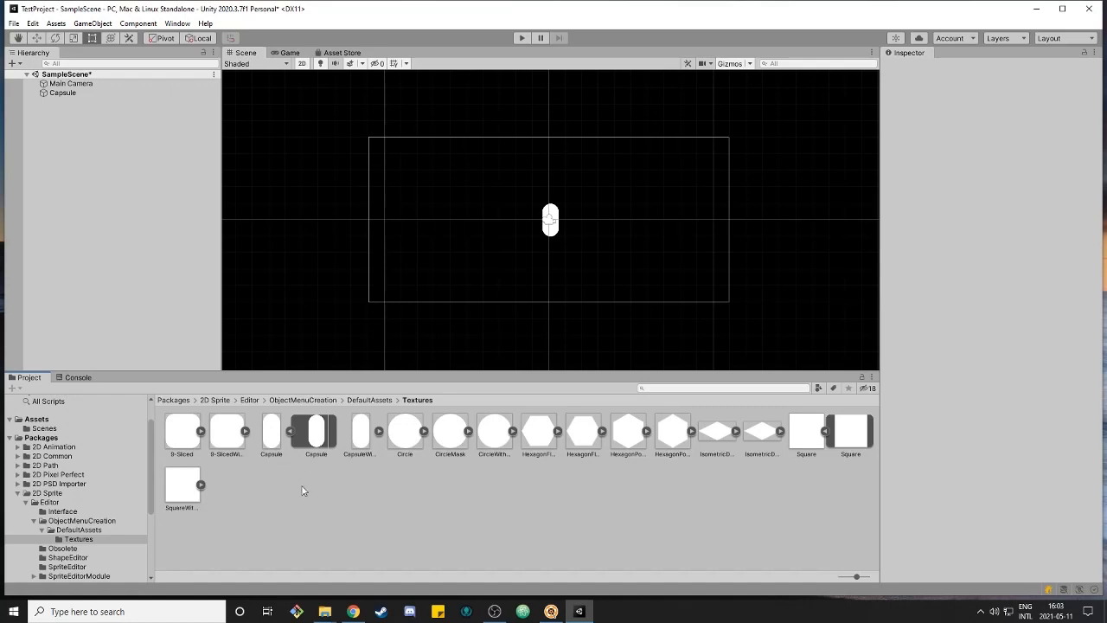
right_click(409, 435)
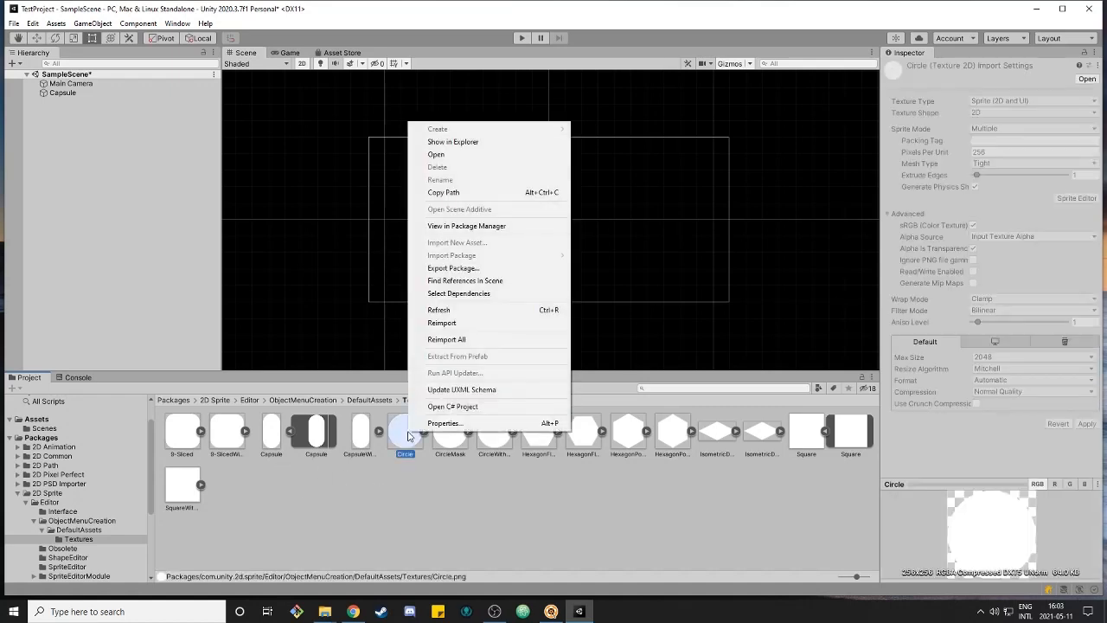
left_click(464, 143)
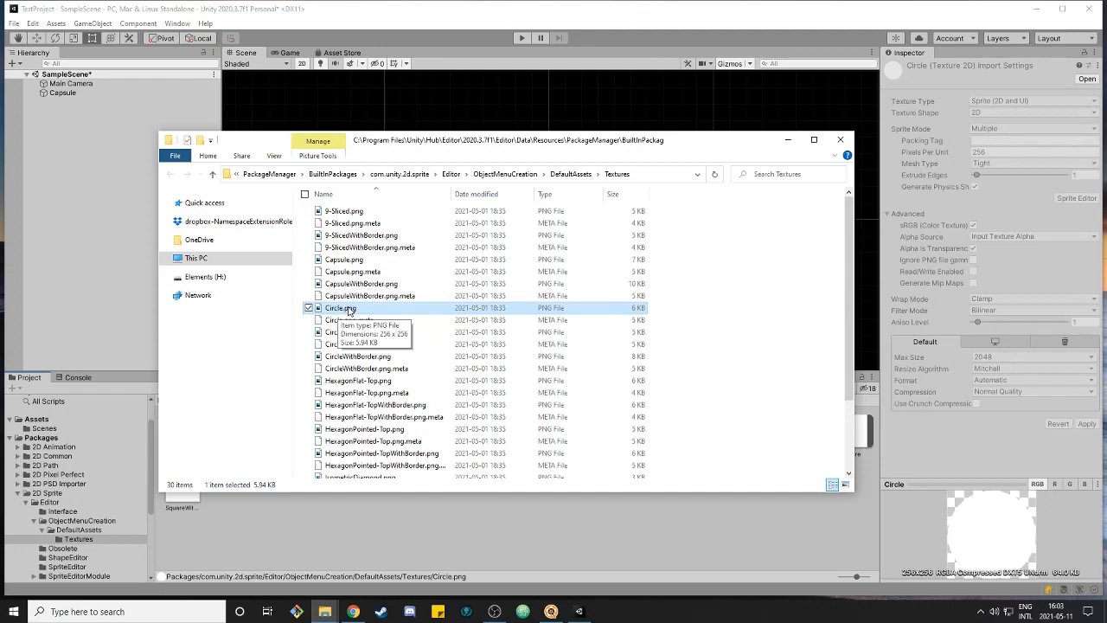
left_click(841, 140)
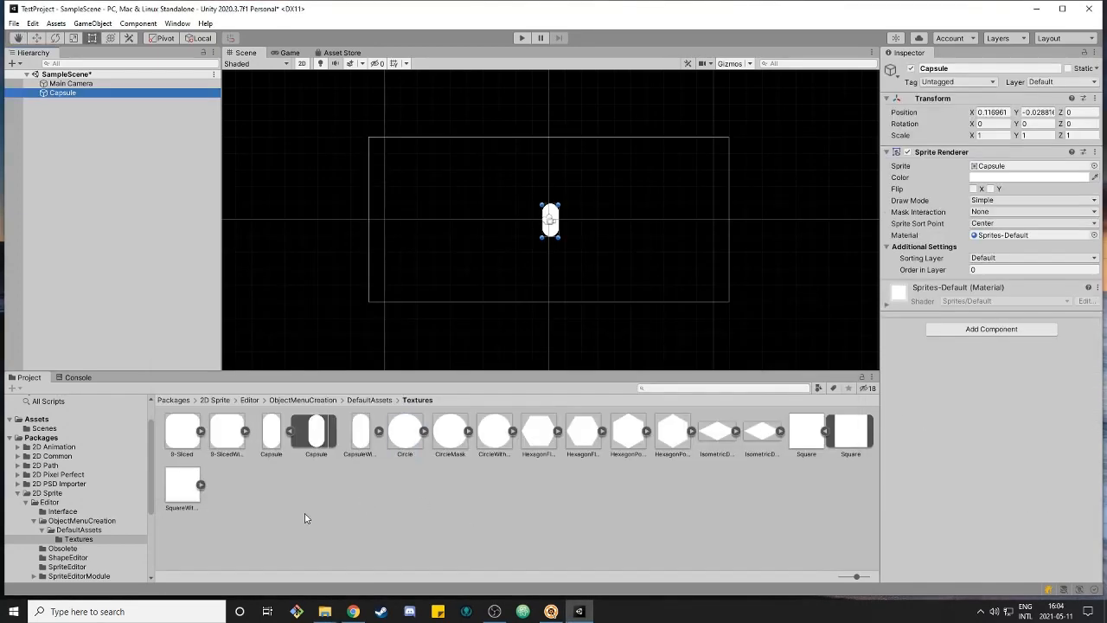
left_click_drag(404, 431, 1004, 166)
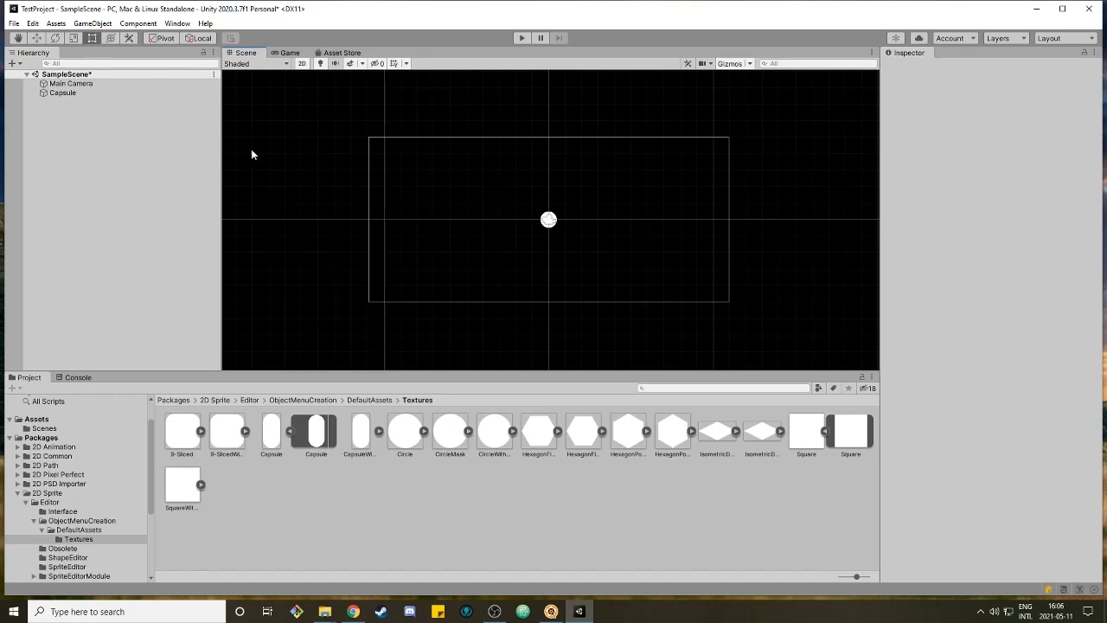
- Dock the Game view beside the Scene view and widen it to more than half of the shared area
left_click(282, 54)
left_click_drag(287, 56, 732, 209)
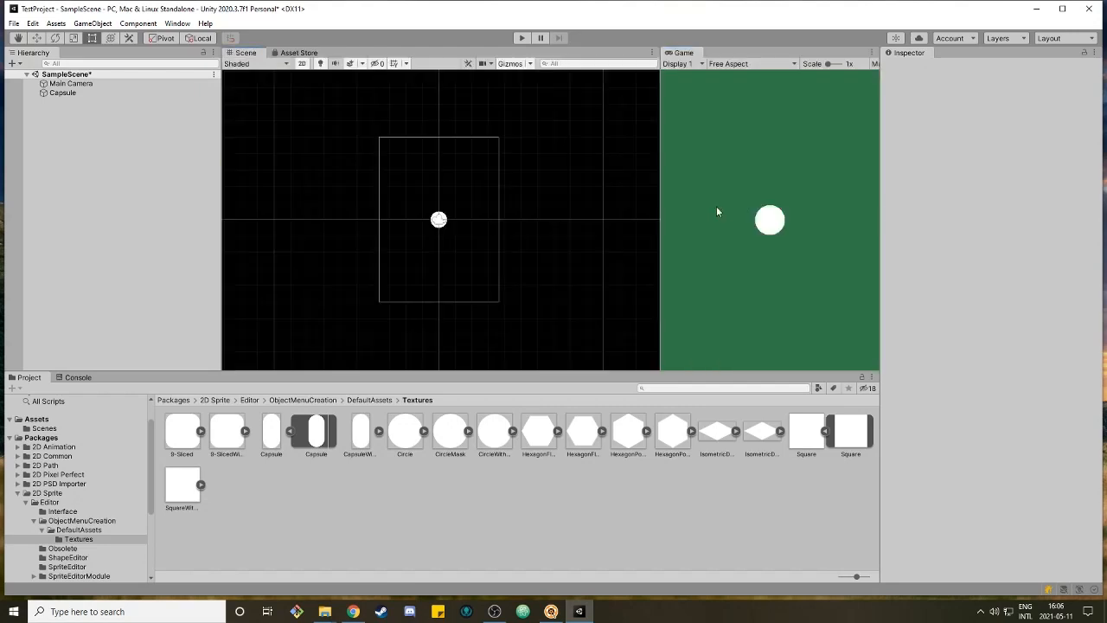
left_click_drag(661, 190, 528, 205)
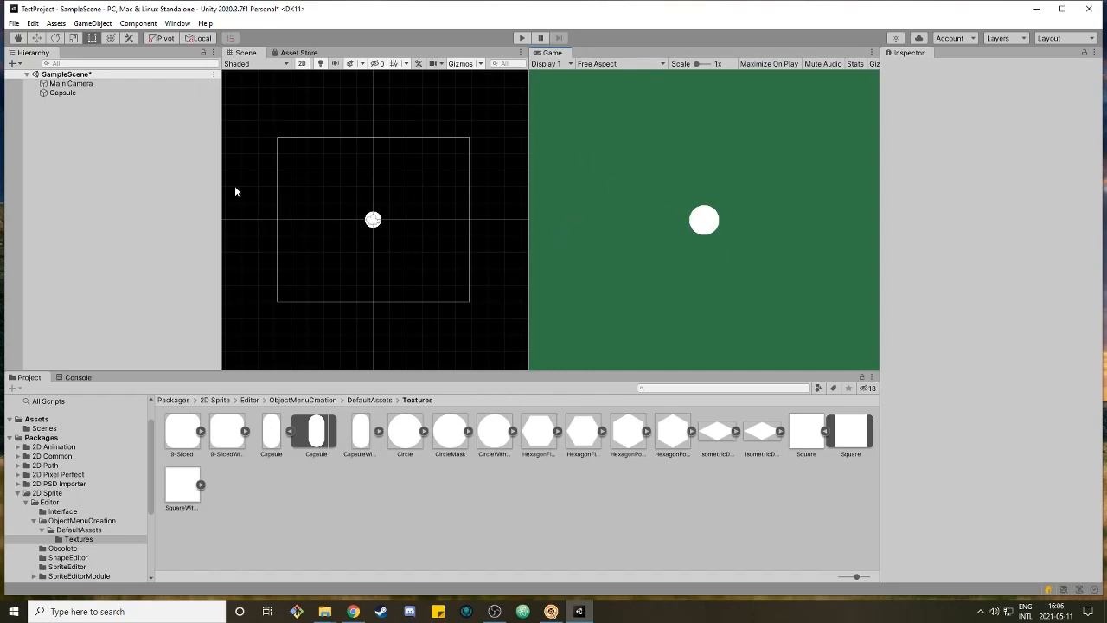
- Move the Capsule object in the Scene view to about X 0.49, Y -0.98
left_click(64, 93)
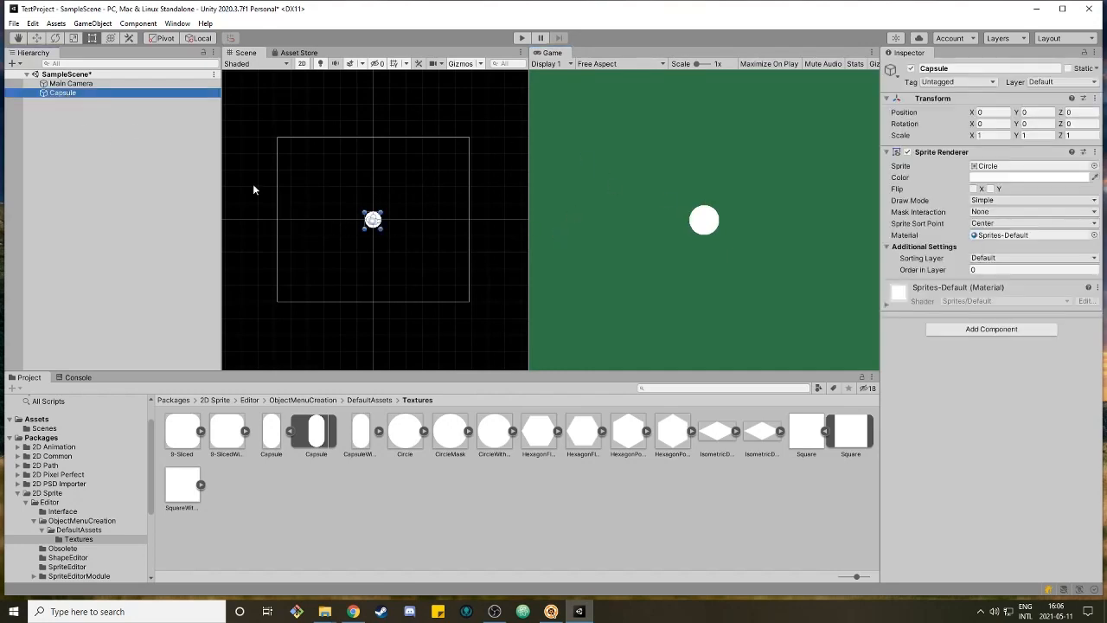
left_click(374, 219)
left_click_drag(375, 220, 474, 309)
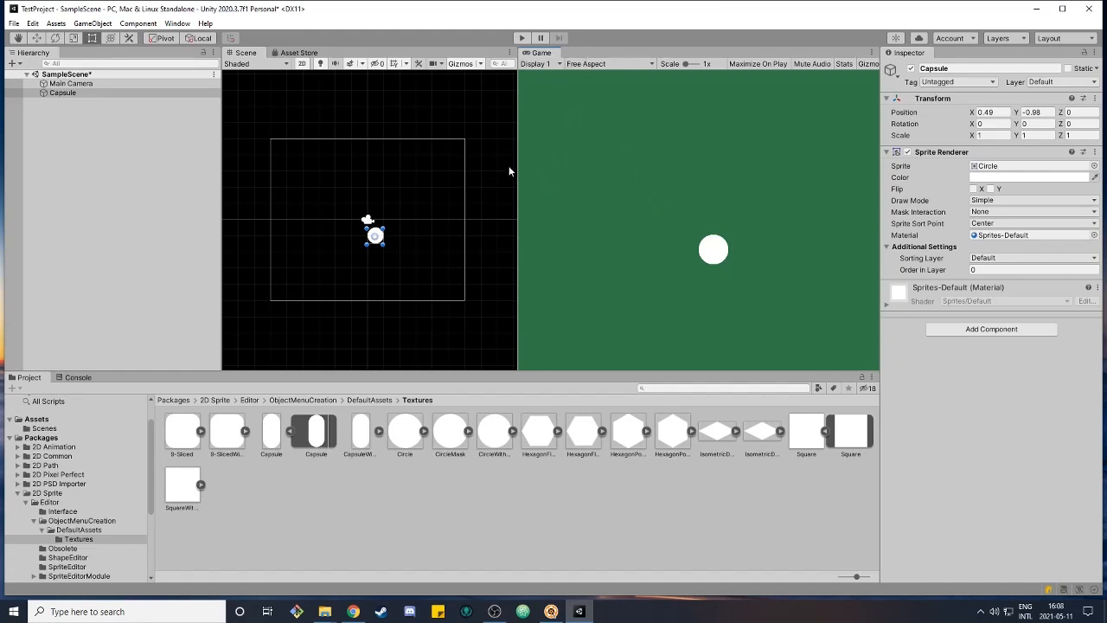
- Slightly adjust the divider between the Scene and Game views and set the Game view's aspect ratio to 16:9
left_click_drag(516, 164, 522, 163)
left_click_drag(611, 164, 520, 173)
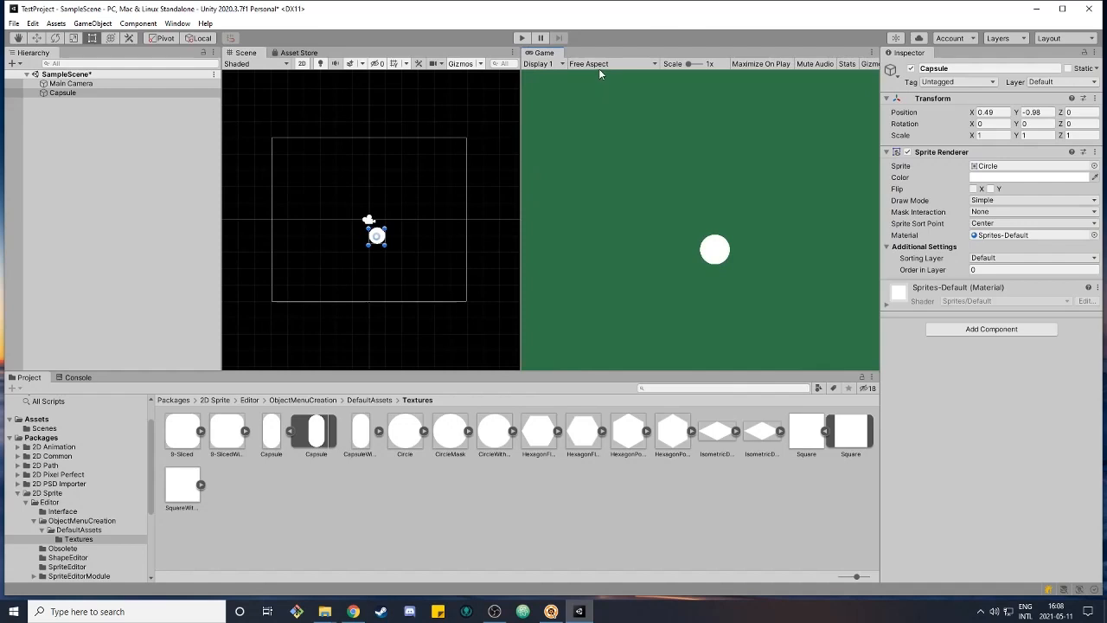
left_click(598, 64)
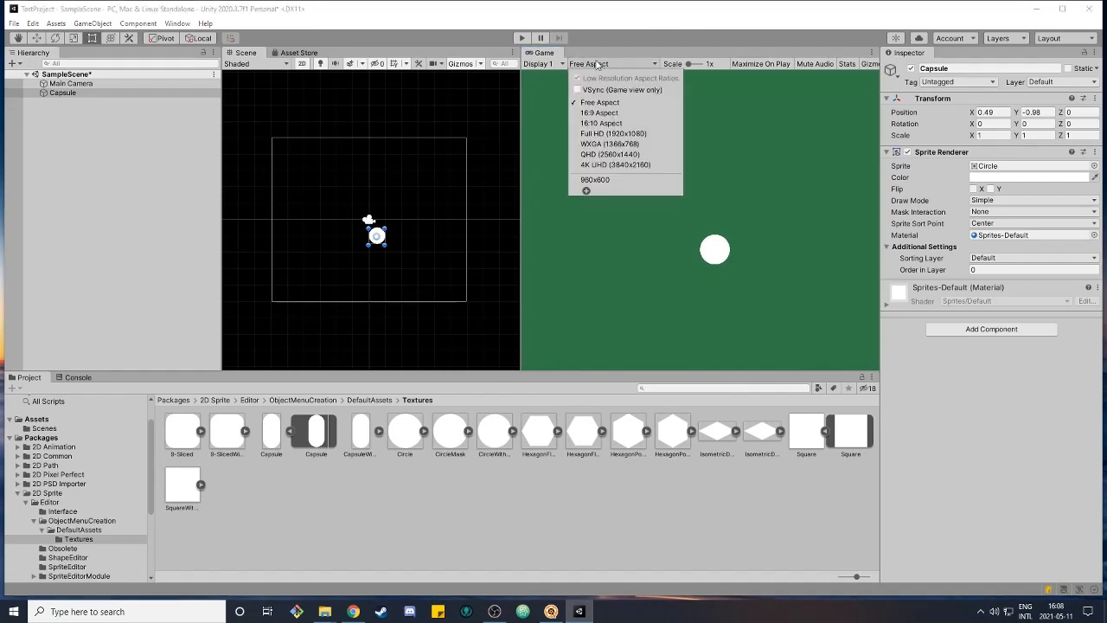
left_click(599, 112)
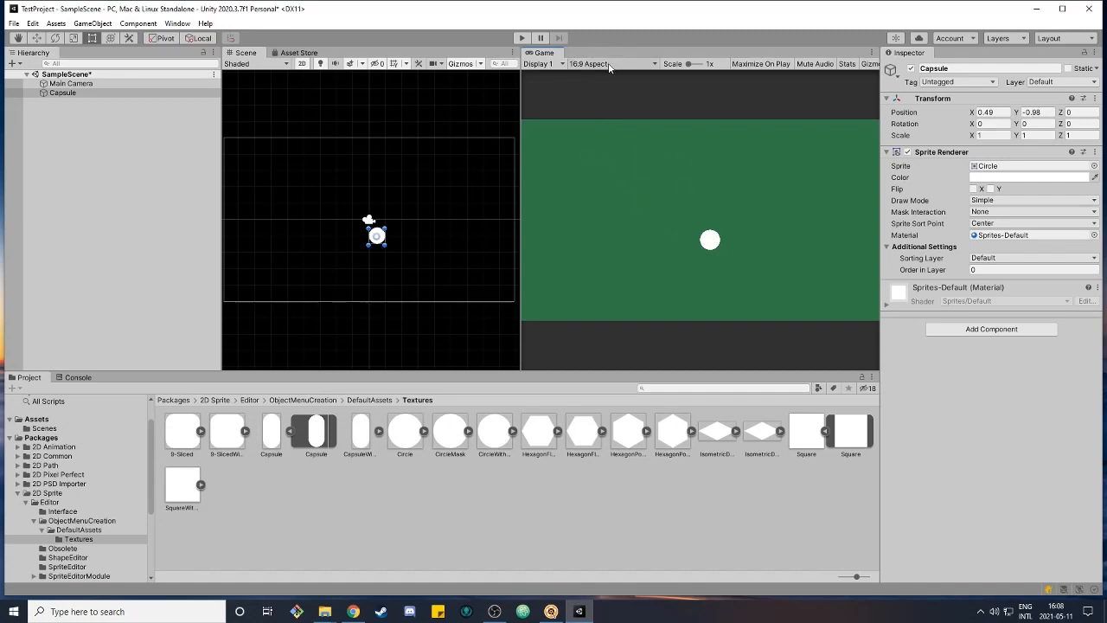
key("q")
key("t")
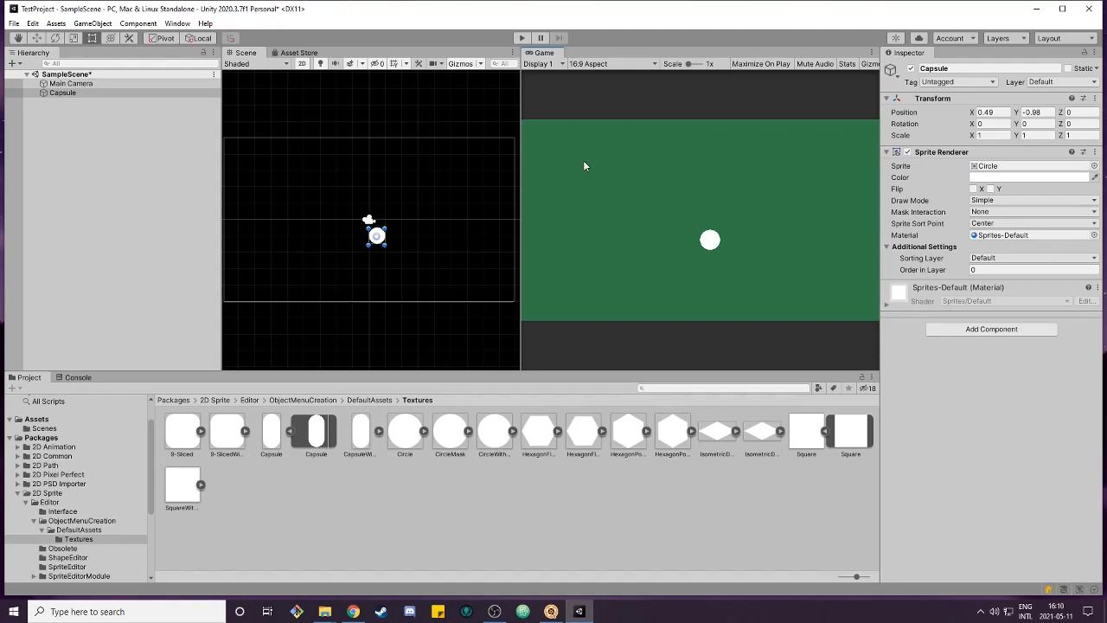
- Enable Maximize On Play for the Game view, run the game to view it enlarged and stop it again
left_click(757, 63)
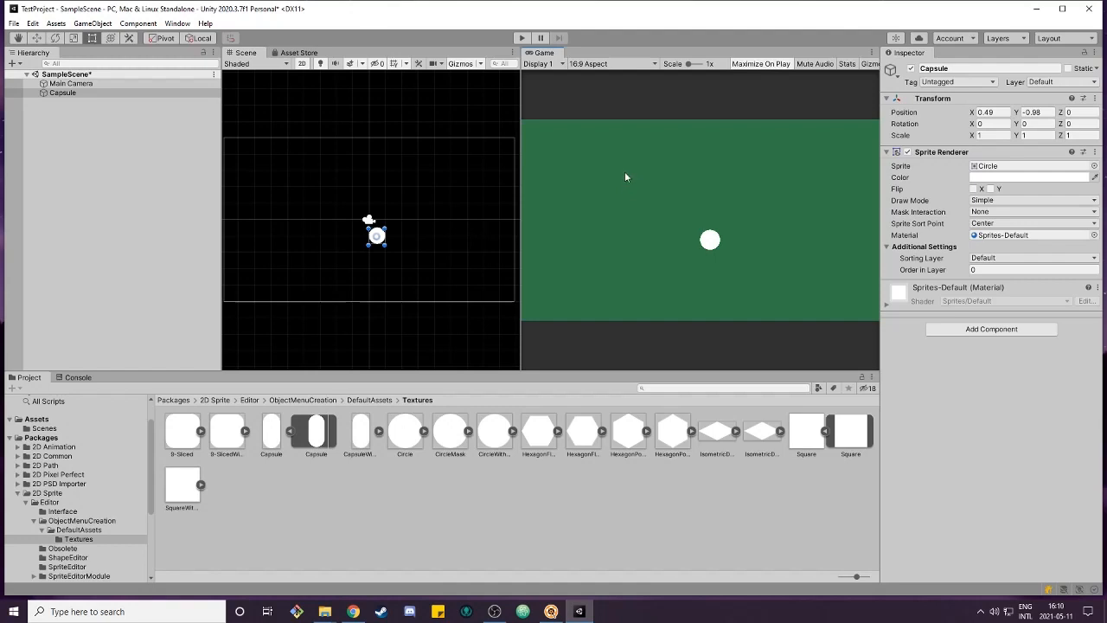
left_click(521, 38)
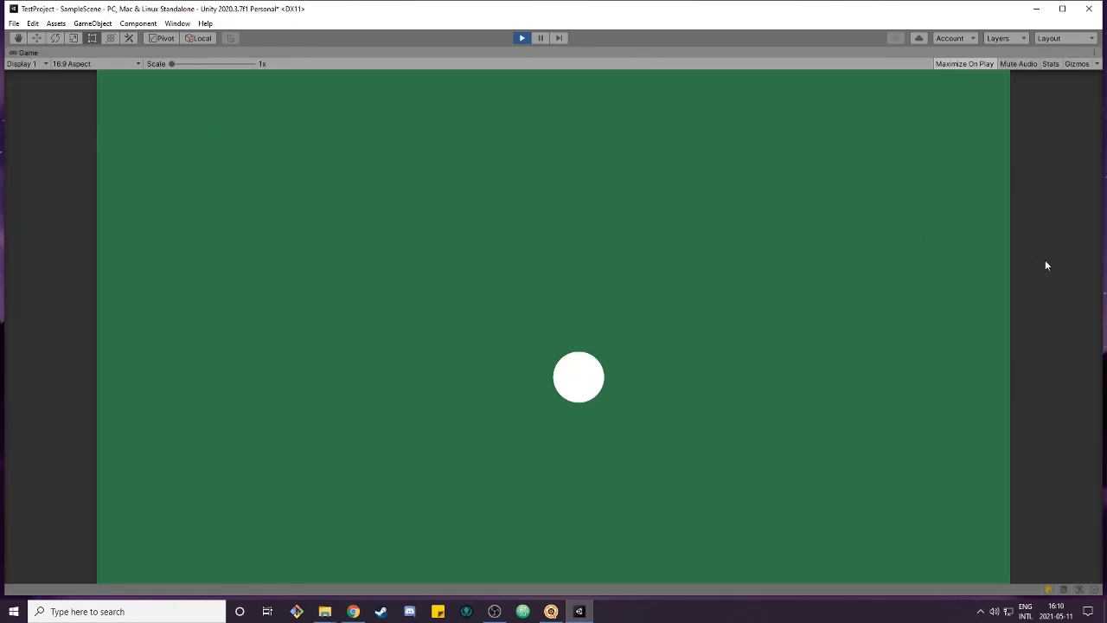
right_click(571, 334)
left_click(521, 39)
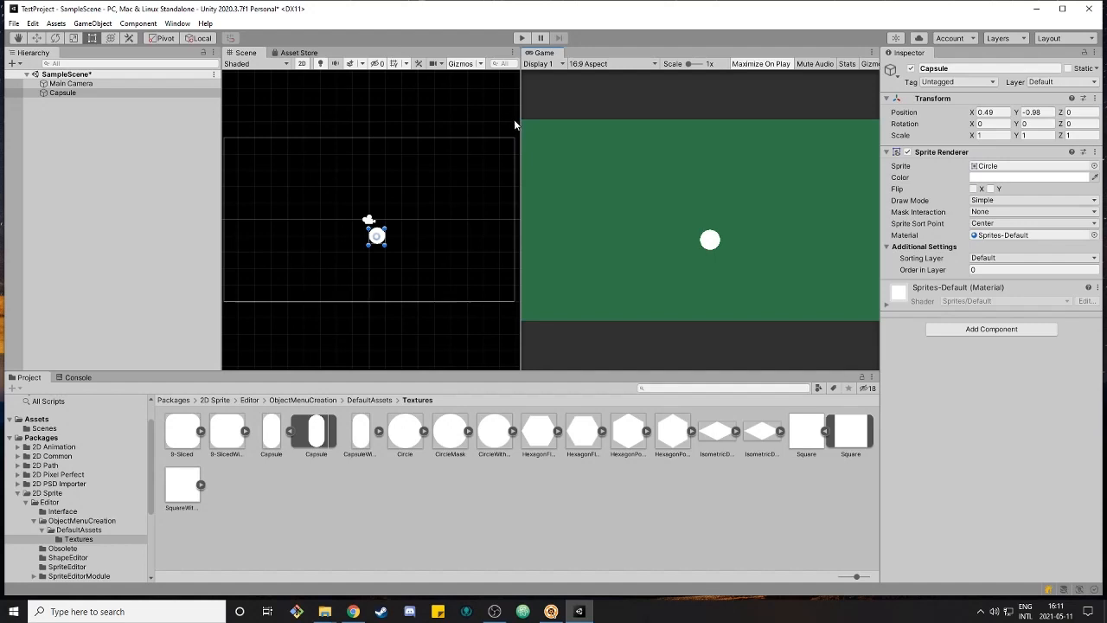
- Widen the Scene view and stretch the Capsule object with the Rect tool to a scale of about X 1.82, Y 1.46
left_click_drag(523, 122, 729, 126)
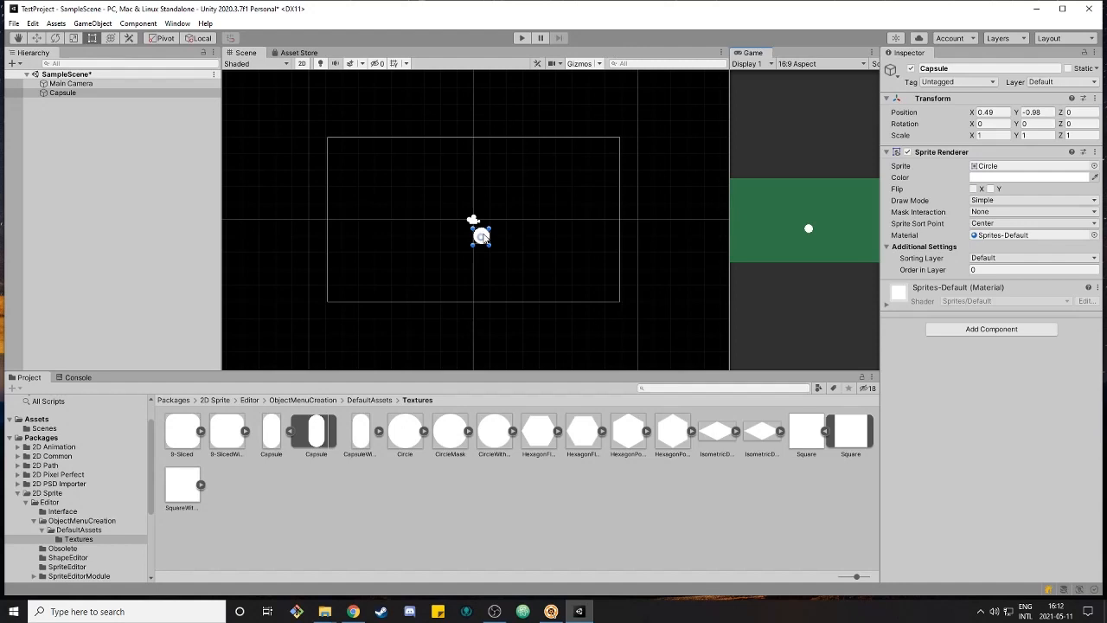
scroll(487, 252, "up", 1)
scroll(485, 254, "up", 5)
scroll(480, 236, "up", 5)
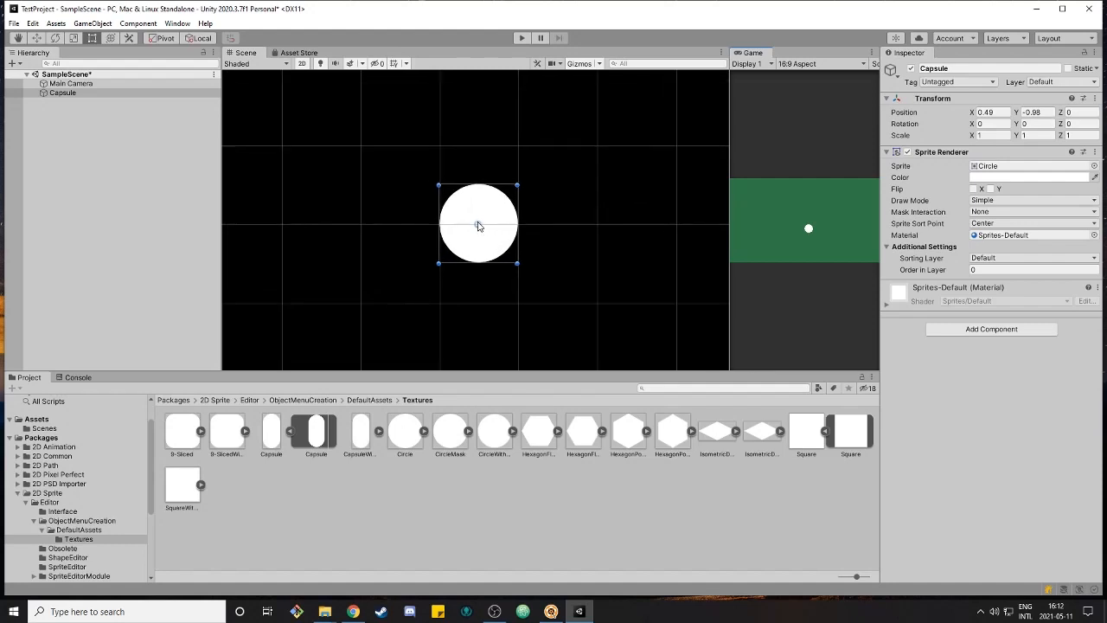
left_click_drag(492, 216, 596, 164)
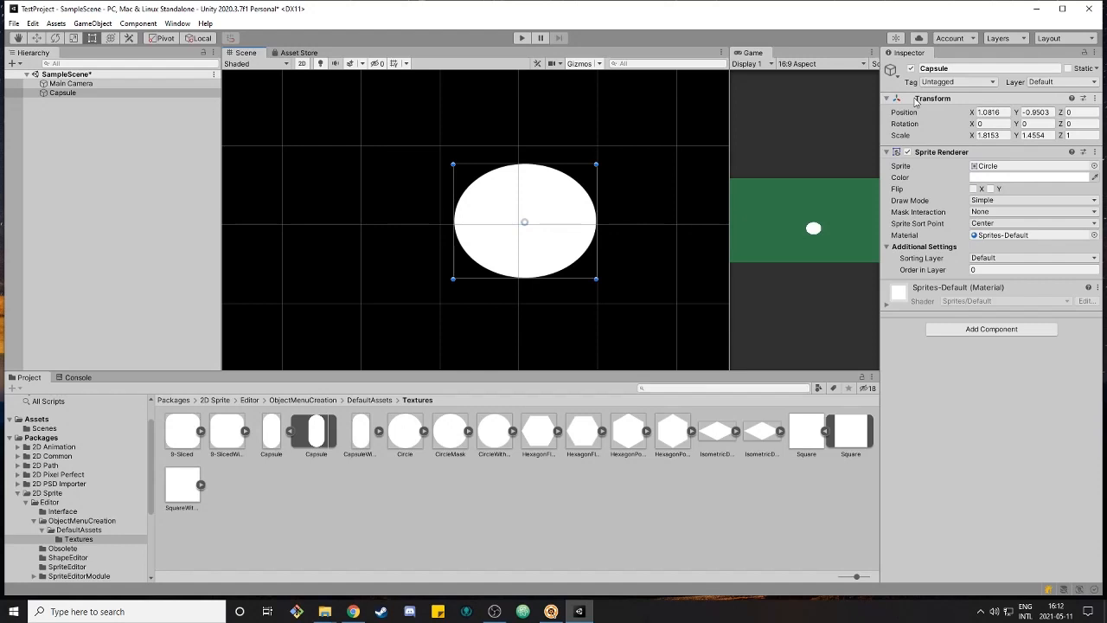
- Use the Rect tool to move the Capsule object to about X 0.32, Y -0.68 and rotate it to about Z -359.5
left_click_drag(587, 202, 516, 177)
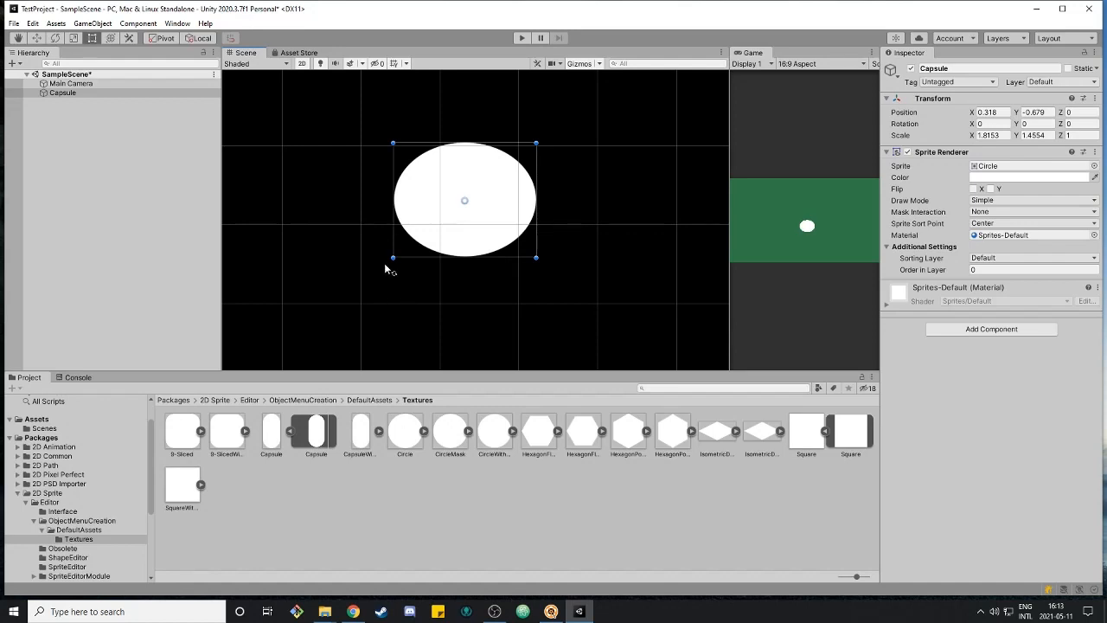
mouse_move(381, 265)
left_mouse_down()
mouse_move(383, 163)
mouse_move(346, 268)
mouse_move(378, 311)
mouse_move(344, 228)
mouse_move(394, 272)
mouse_move(672, 202)
mouse_move(410, 293)
mouse_move(362, 264)
mouse_move(403, 266)
left_mouse_up()
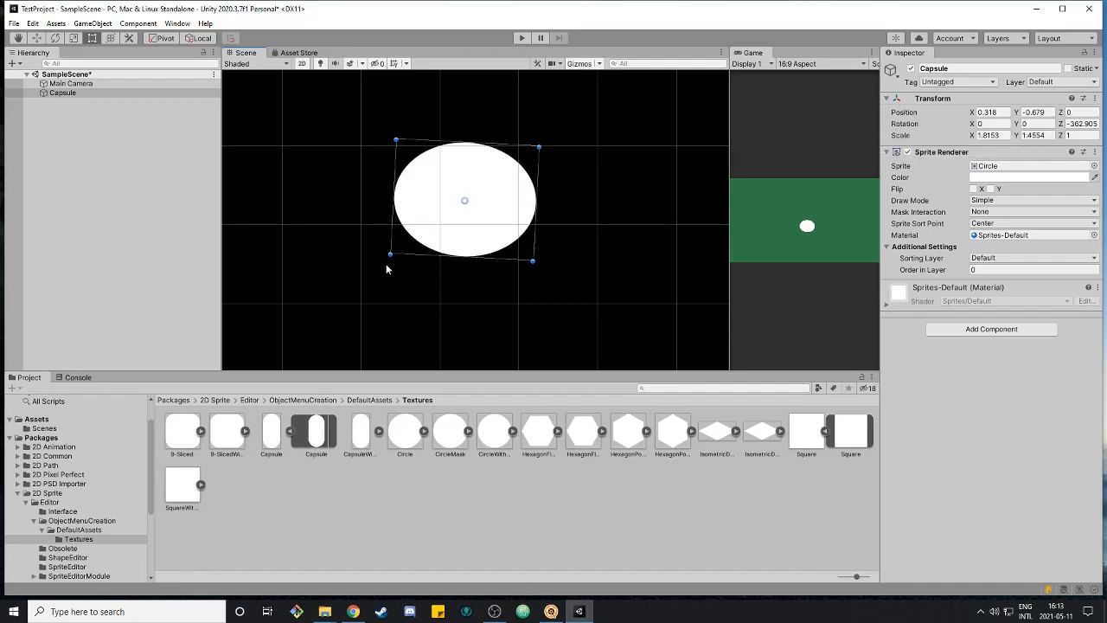
left_click_drag(383, 267, 377, 279)
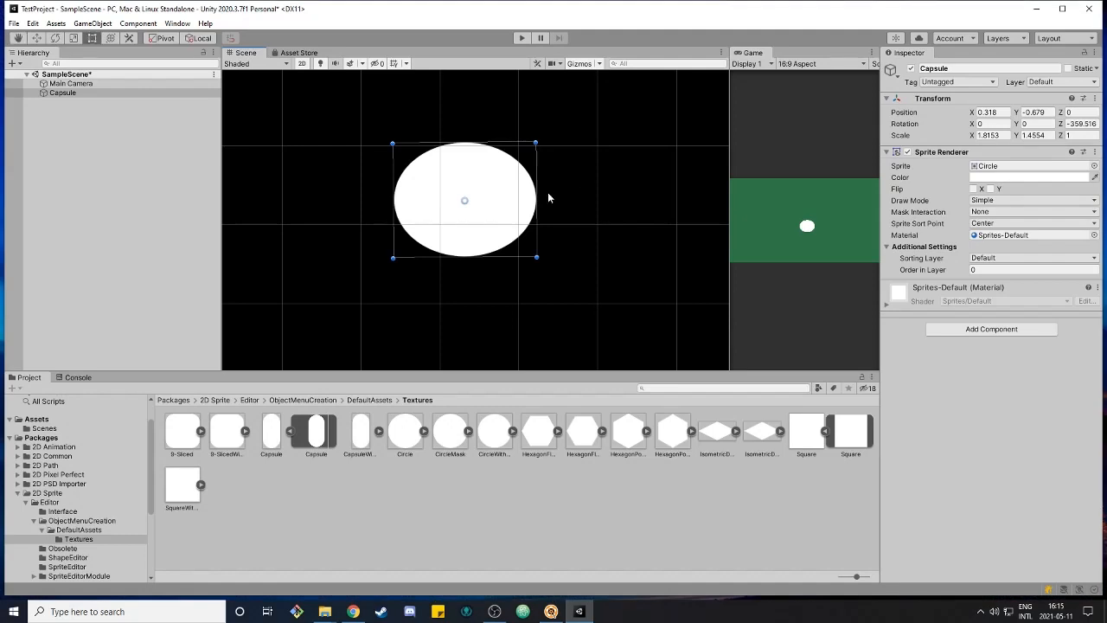
- Pan the Scene view with the Hand tool and move the Capsule object to about X 0.93, Y -0.35 with the Move tool
left_click(17, 39)
left_click_drag(361, 183, 381, 195)
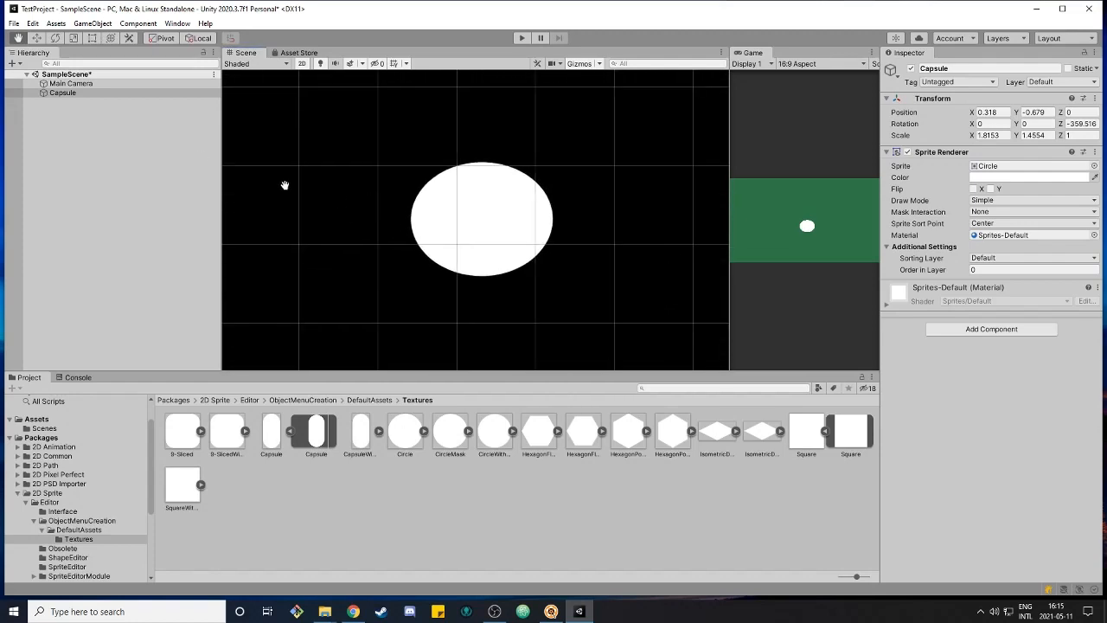
left_click(37, 39)
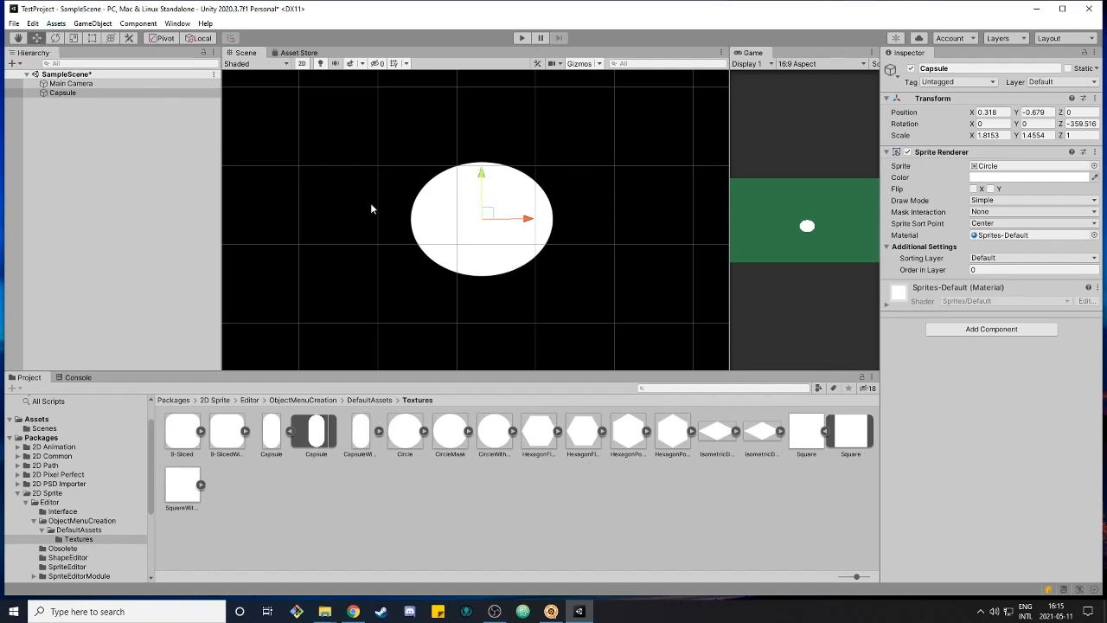
mouse_move(482, 180)
left_mouse_down()
mouse_move(481, 151)
mouse_move(482, 188)
left_mouse_up()
left_click_drag(530, 234, 534, 189)
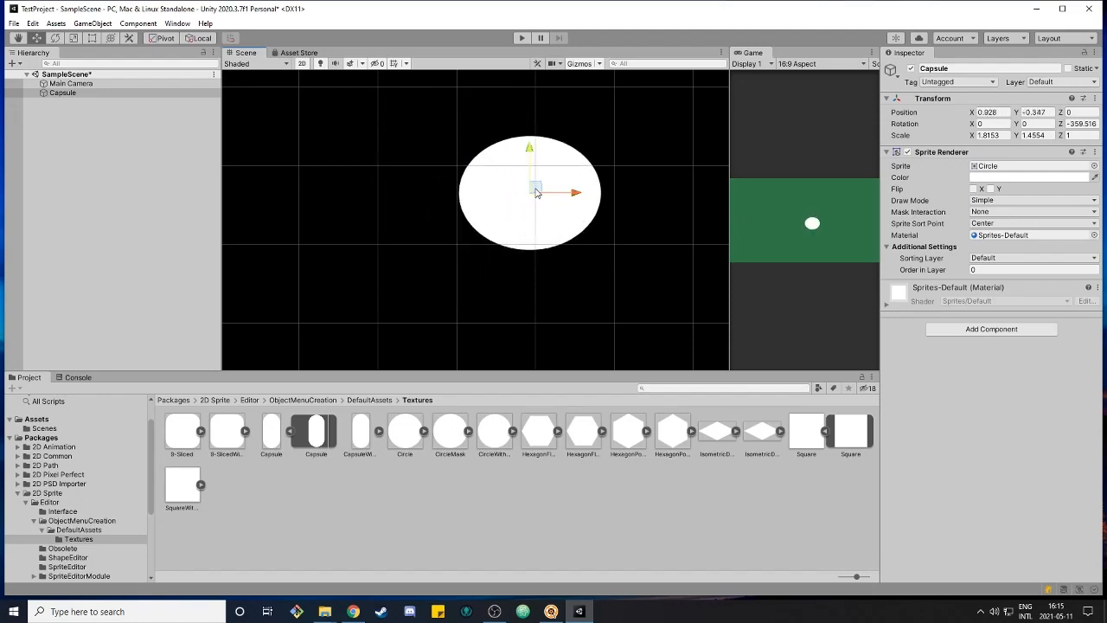
- Rotate the Capsule object to about Z -354.7 with the Rotate tool and stretch its X scale to about 4.05 with the Scale tool
left_click(55, 39)
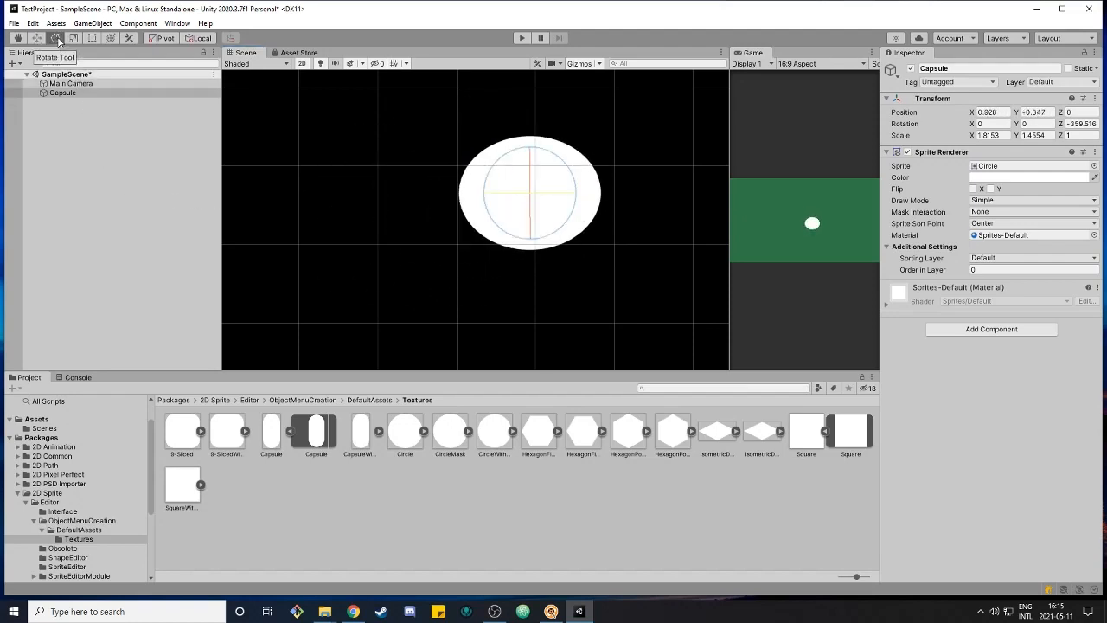
left_click_drag(565, 168, 587, 126)
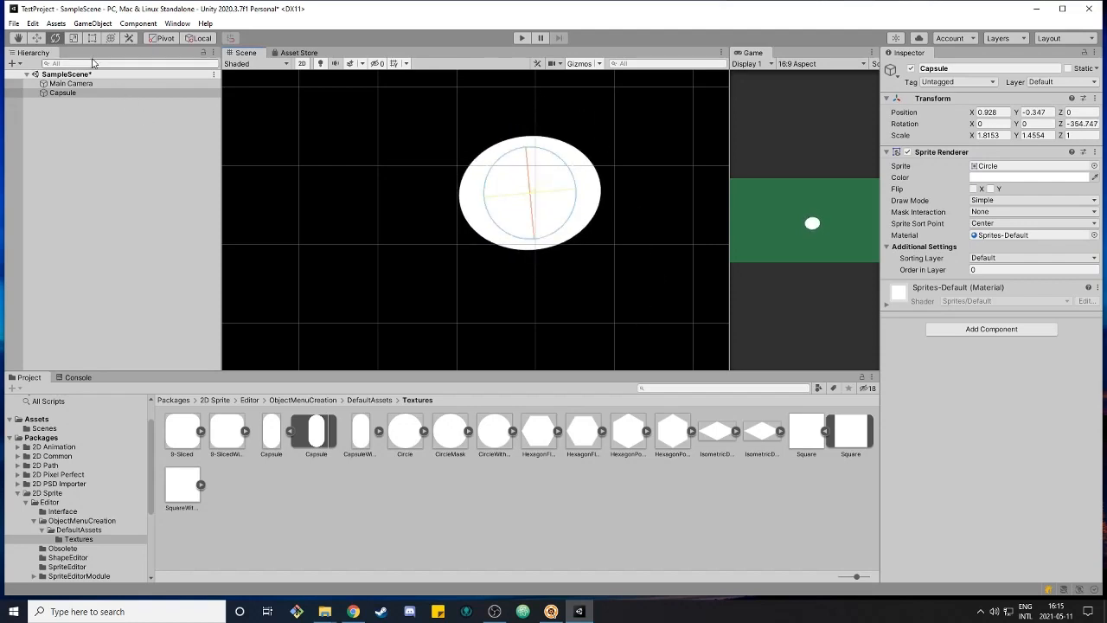
left_click(73, 39)
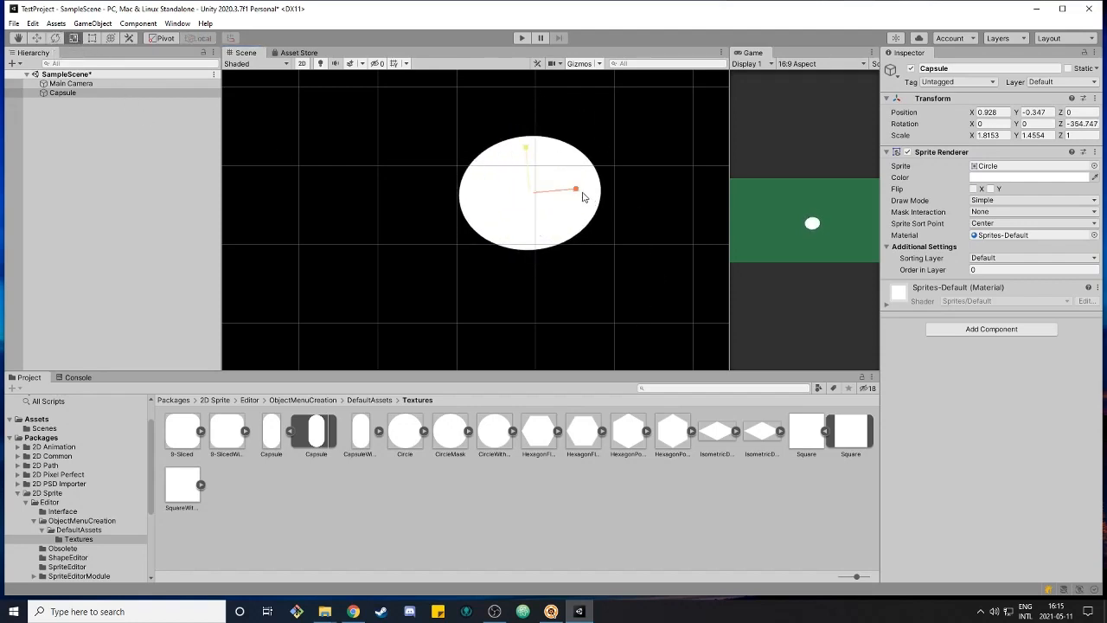
left_click_drag(575, 189, 633, 186)
key("q")
key("r")
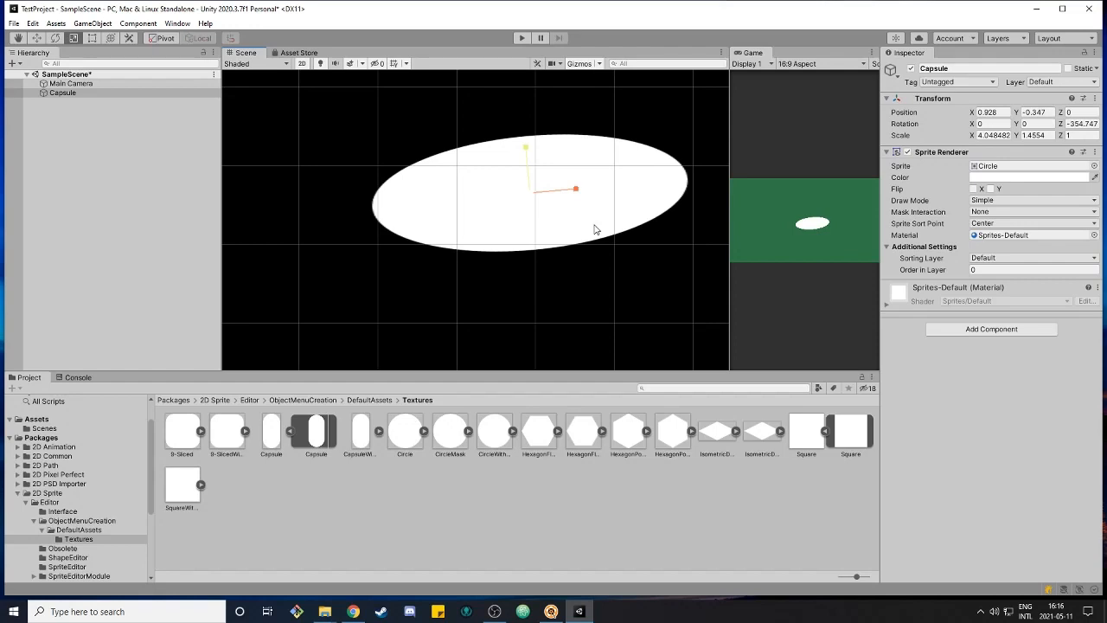
- Cycle through the Hand, Move, Rotate and Scale tools and pan the Scene view around the stretched Capsule object
key("q")
left_click_drag(468, 211, 454, 214)
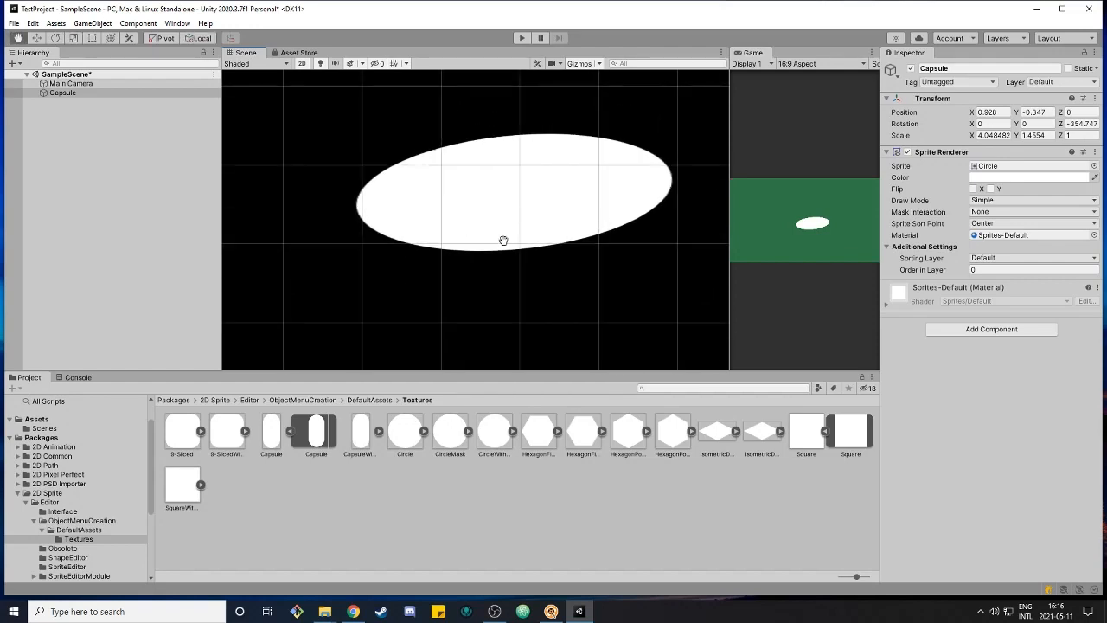
key("w")
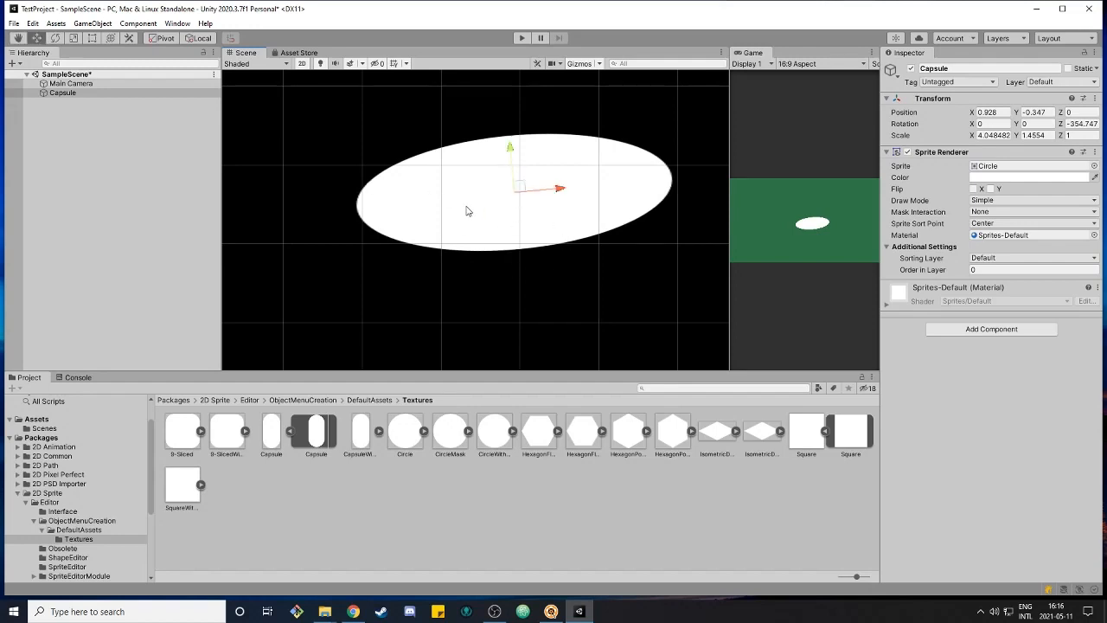
key("e")
key("r")
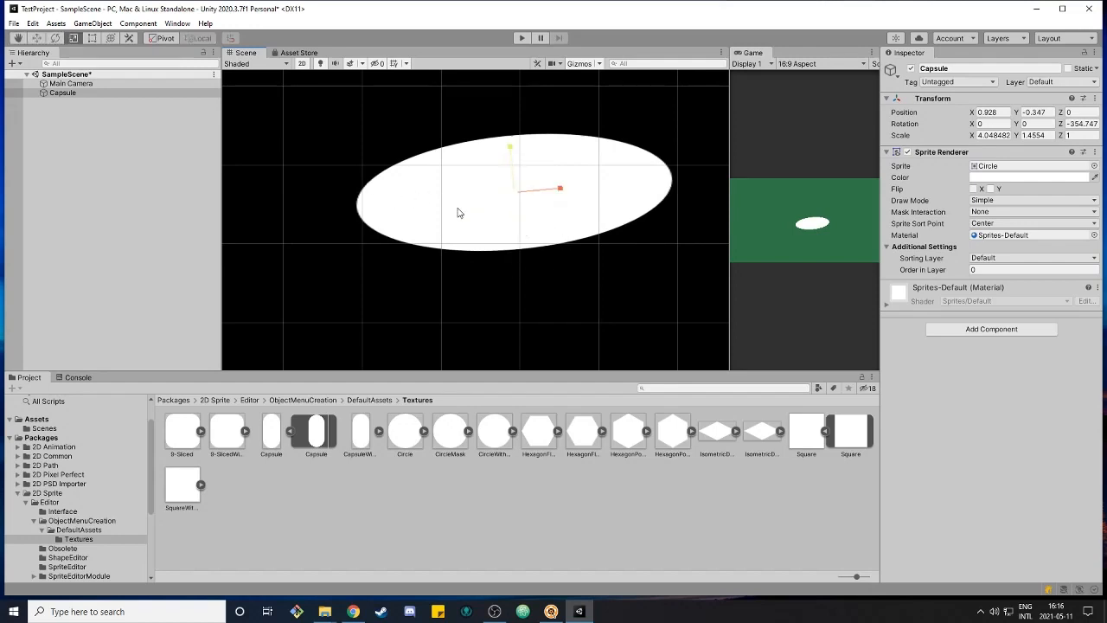
middle_click(535, 224)
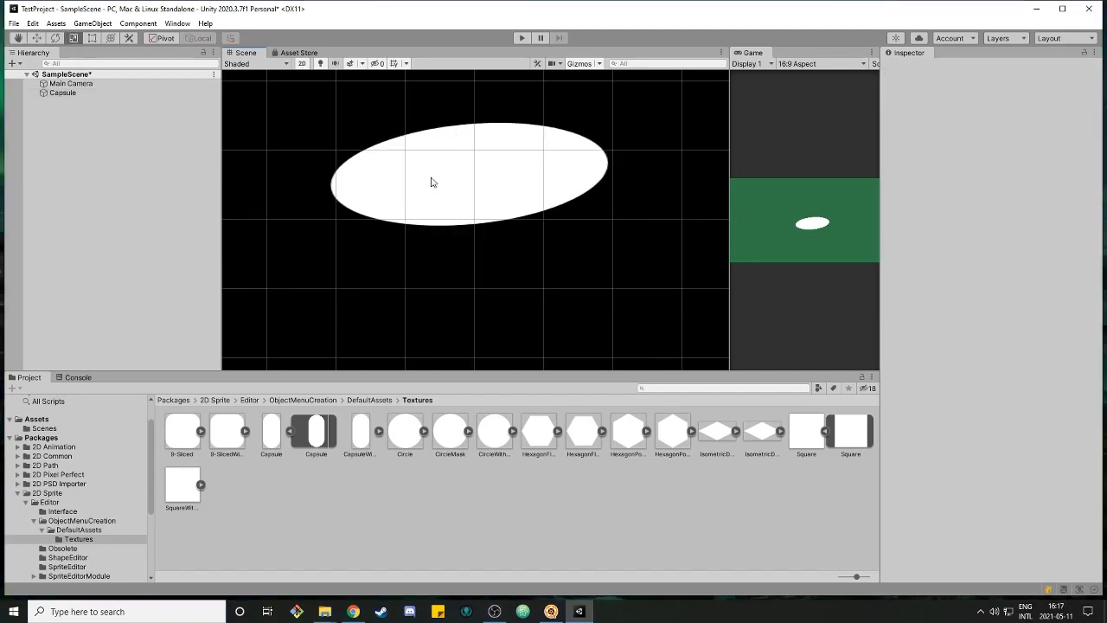
middle_click_drag(471, 181, 452, 210)
key("t")
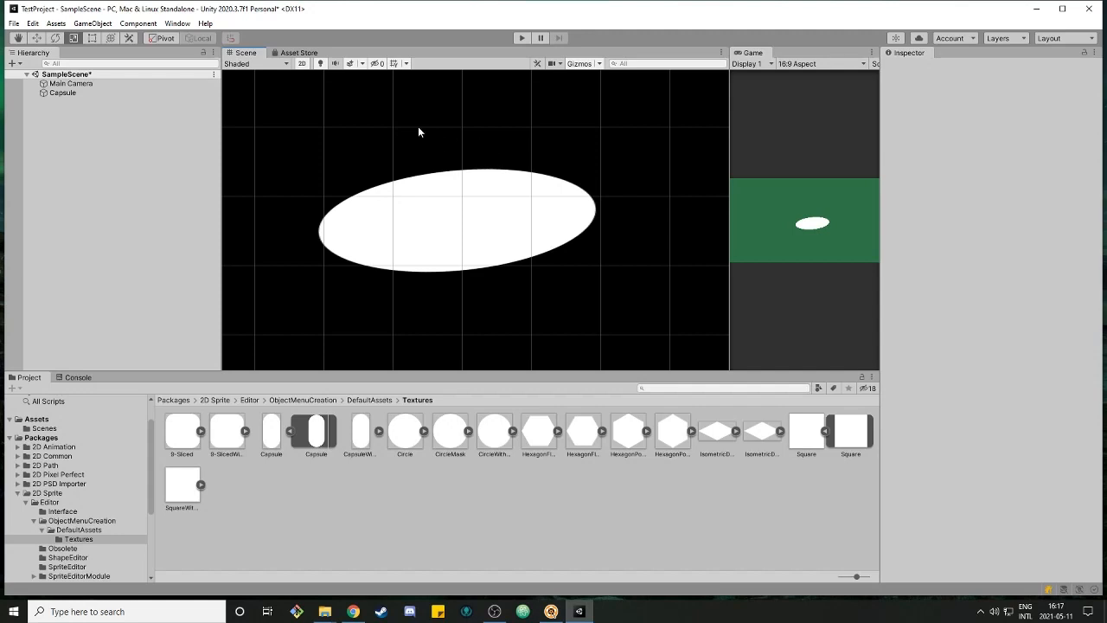
- Switch the Scene view to 3D, orbit around the flat sprite to examine it from several angles and return to 2D
left_click(302, 64)
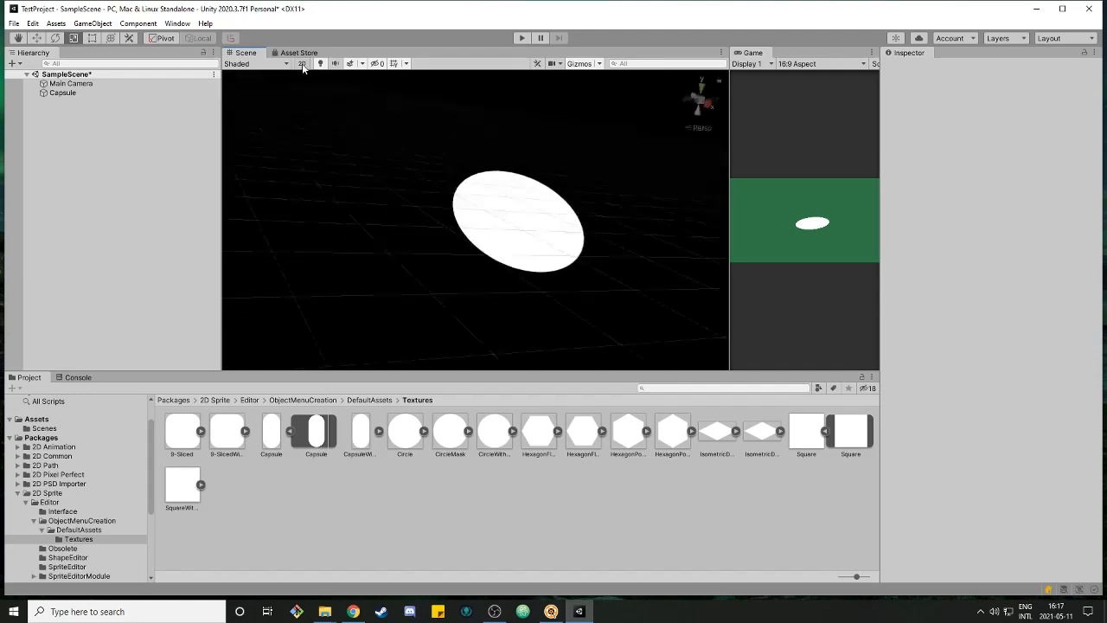
left_click_drag(373, 203, 559, 227, "alt")
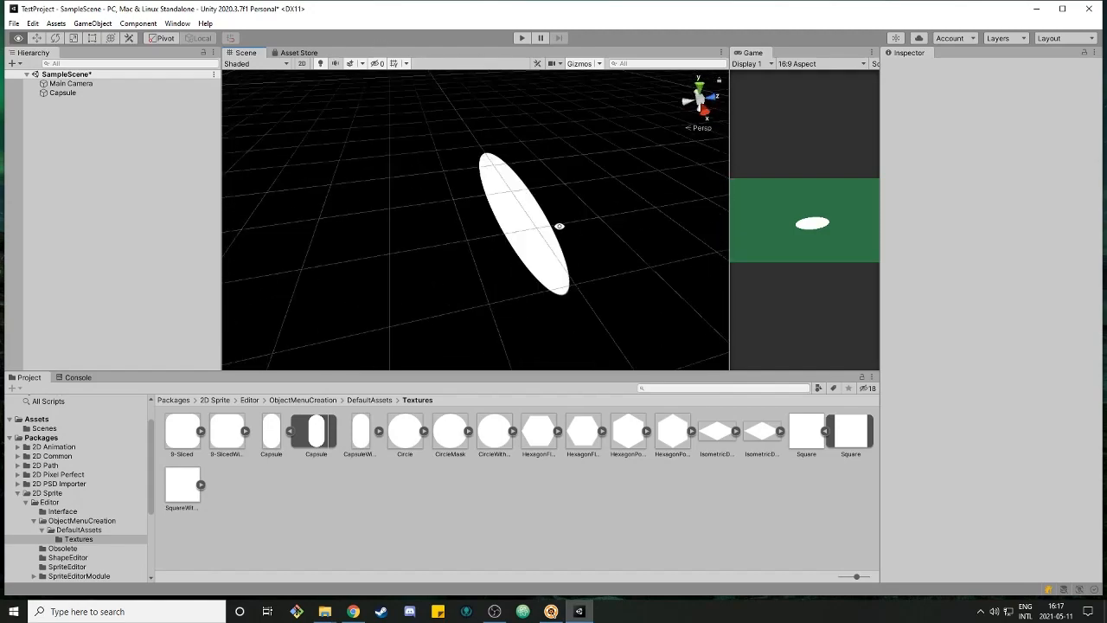
left_click_drag(596, 195, 432, 190, "alt")
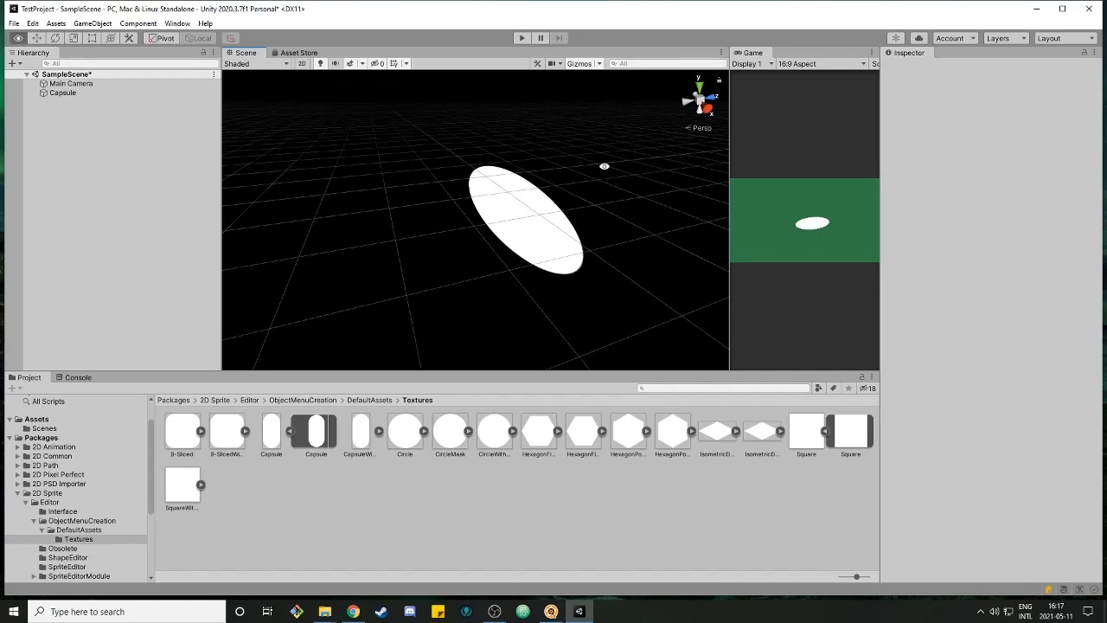
left_click_drag(603, 168, 403, 187, "alt")
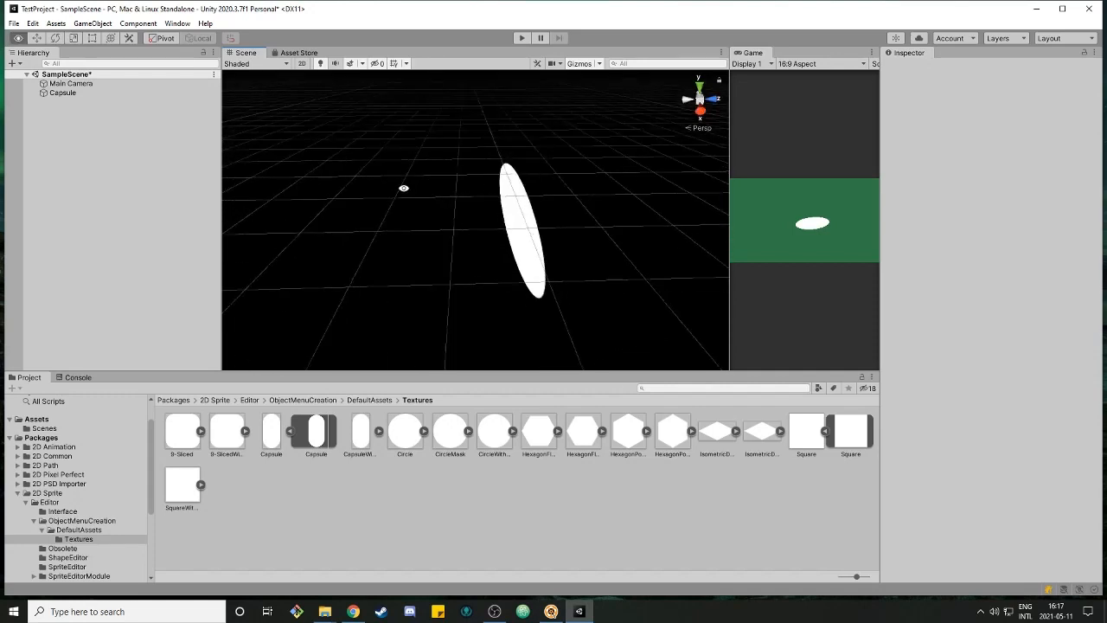
left_click(301, 65)
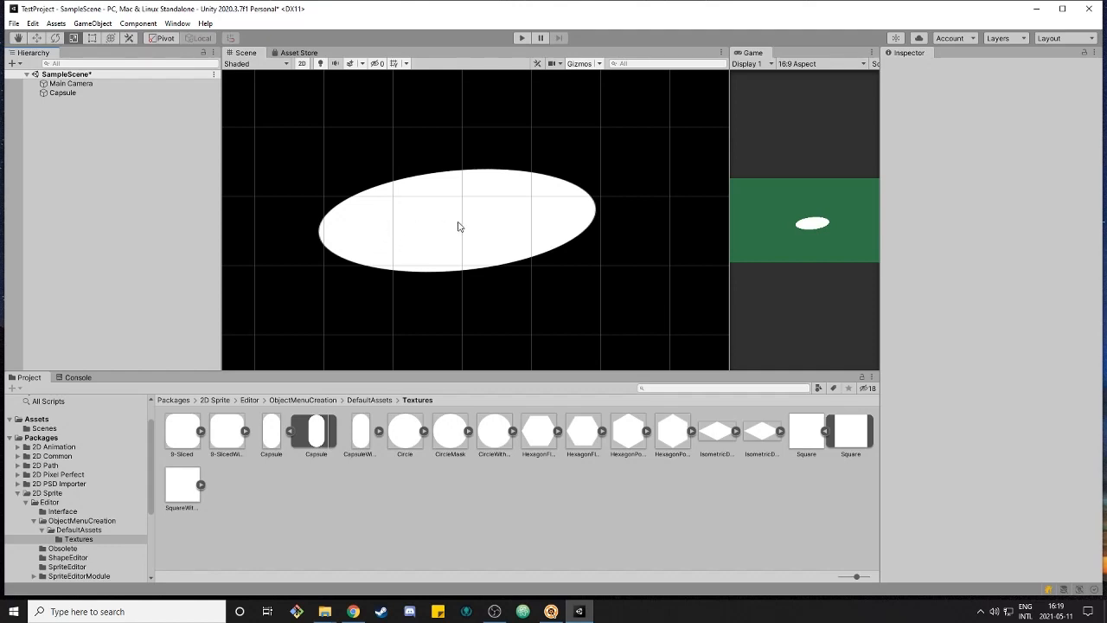
- Delete the Capsule object from the sample scene
scroll(345, 201, "down", 3)
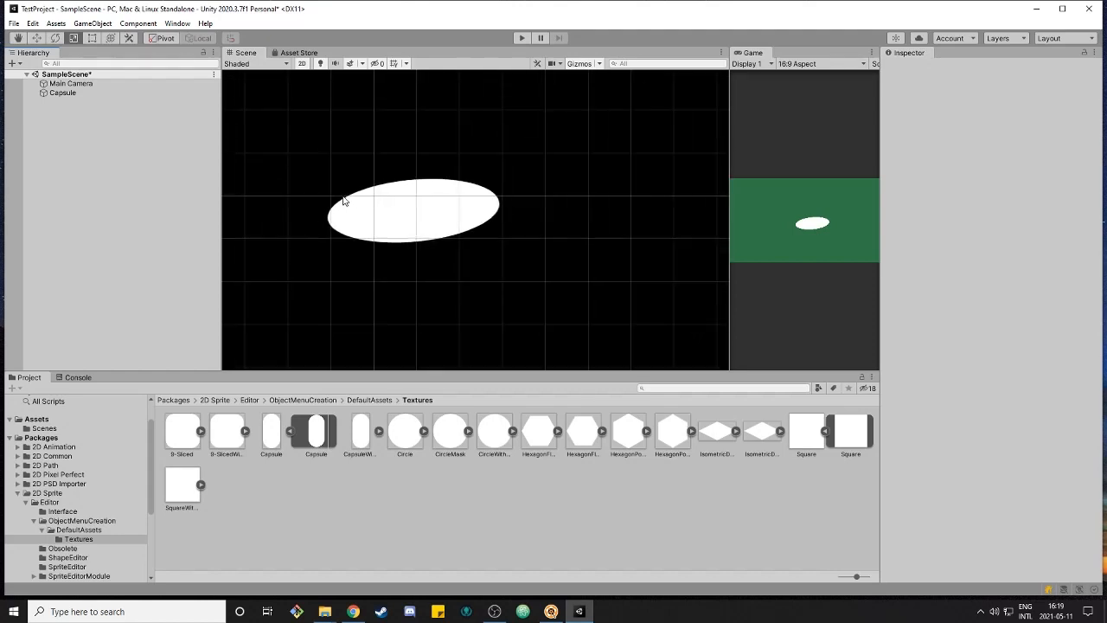
left_click(54, 93)
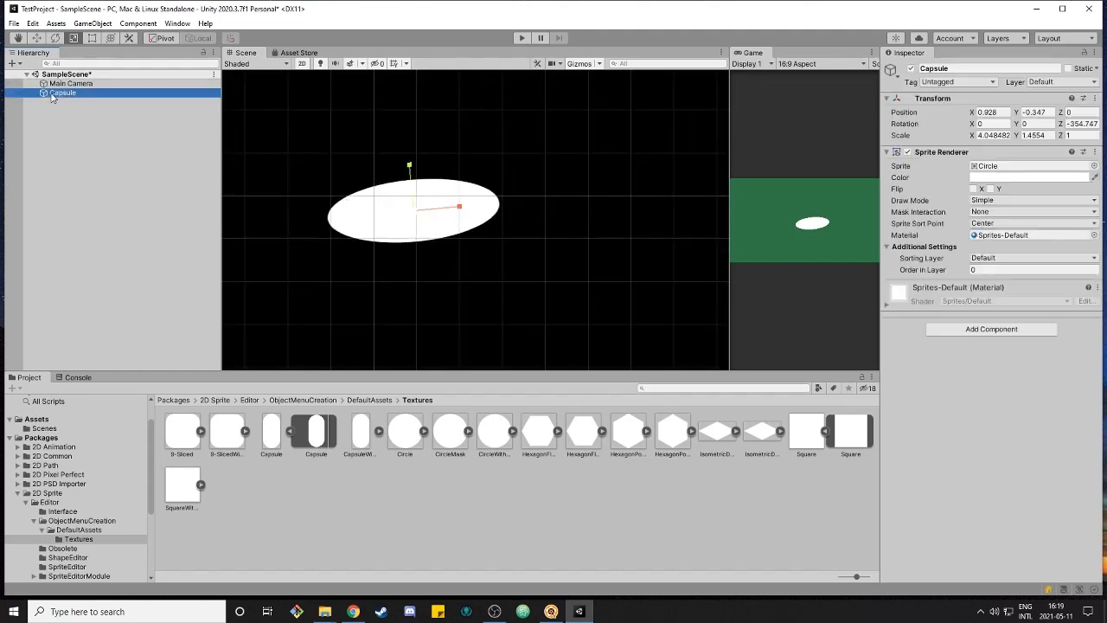
key("Delete")
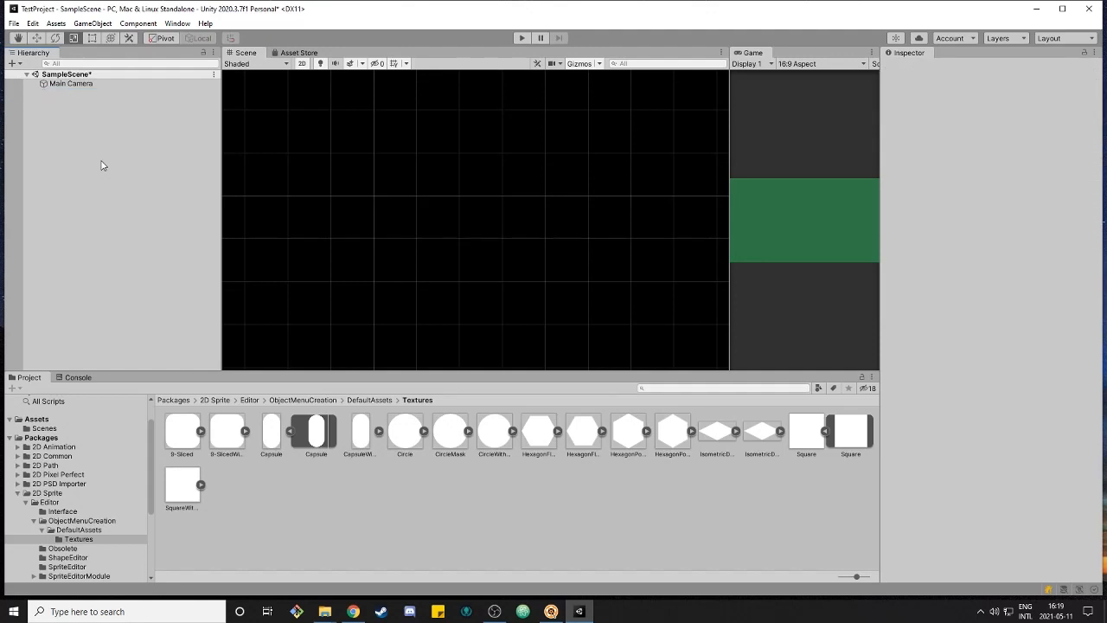
- Add a Circle sprite to the sample scene, keeping its default name
right_click(90, 117)
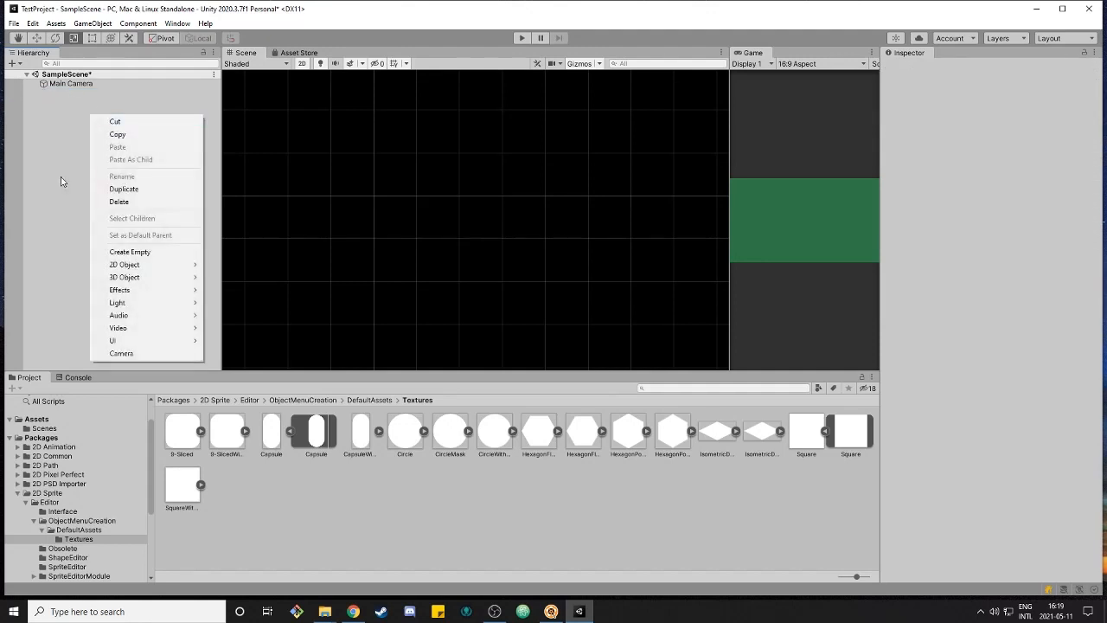
mouse_move(139, 266)
mouse_move(240, 272)
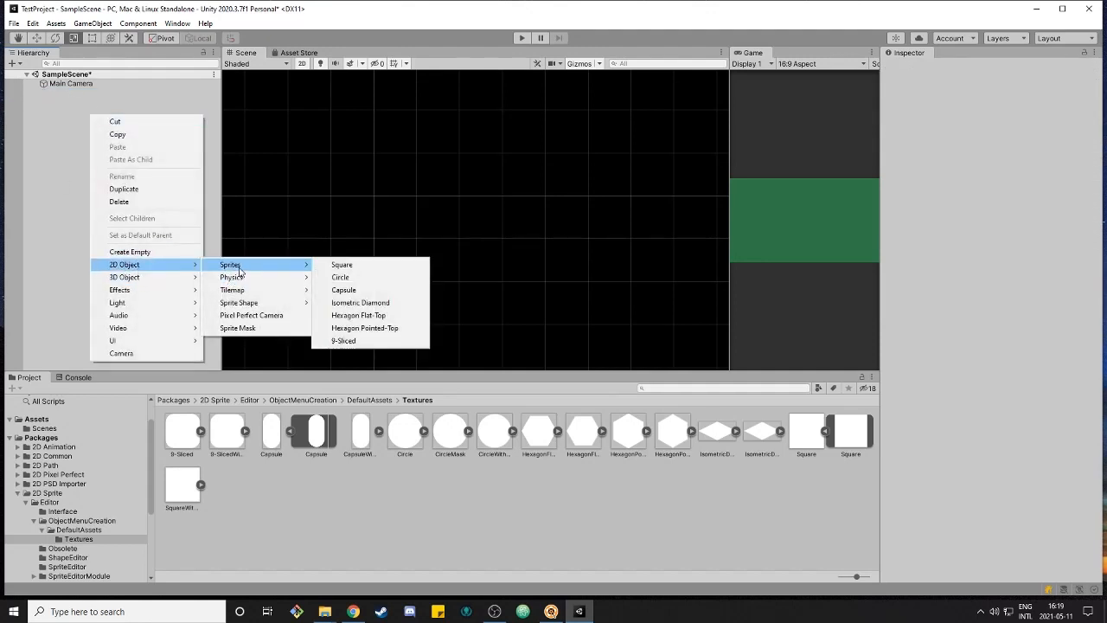
left_click(346, 275)
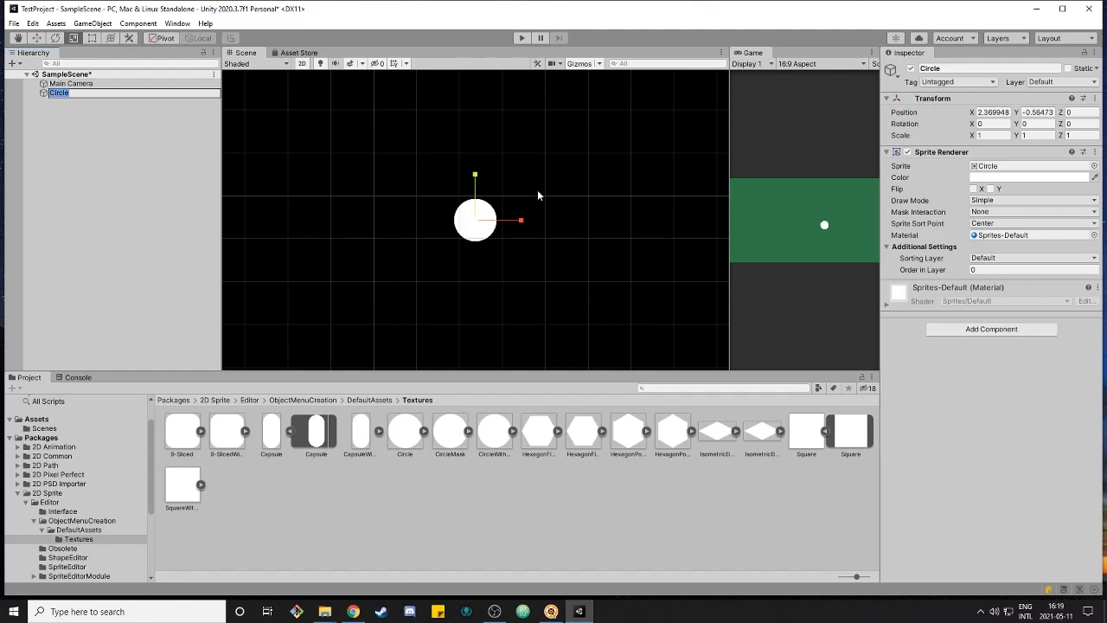
left_click(900, 361)
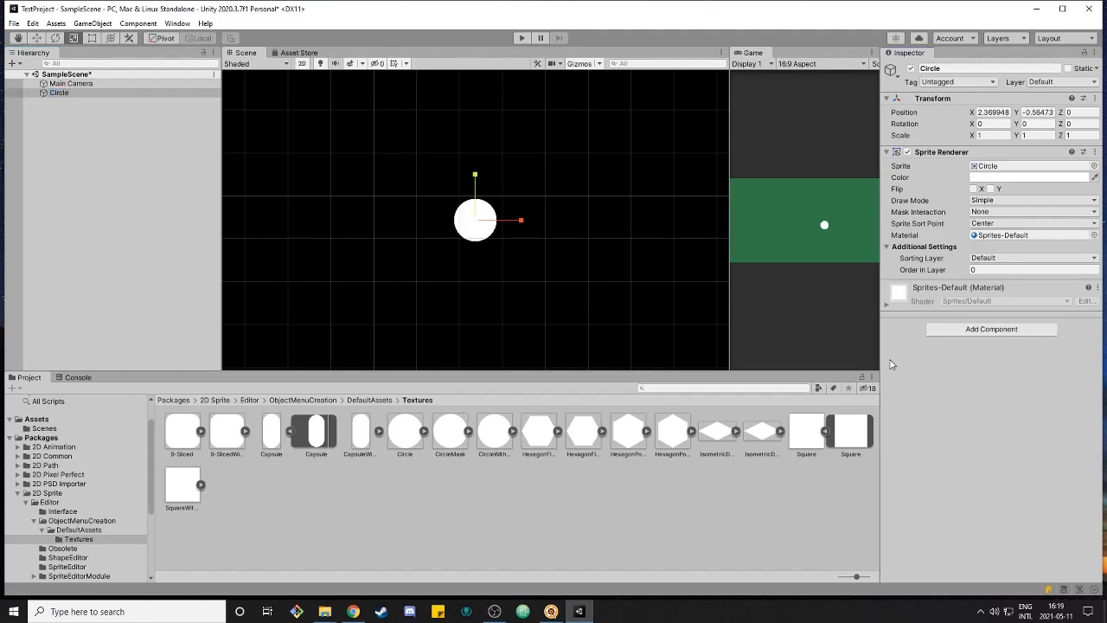
- Add a Circle Collider 2D to the circle, and switch its Sprite Renderer off and back on to inspect the collider outline
key("q")
key("t")
left_click(977, 332)
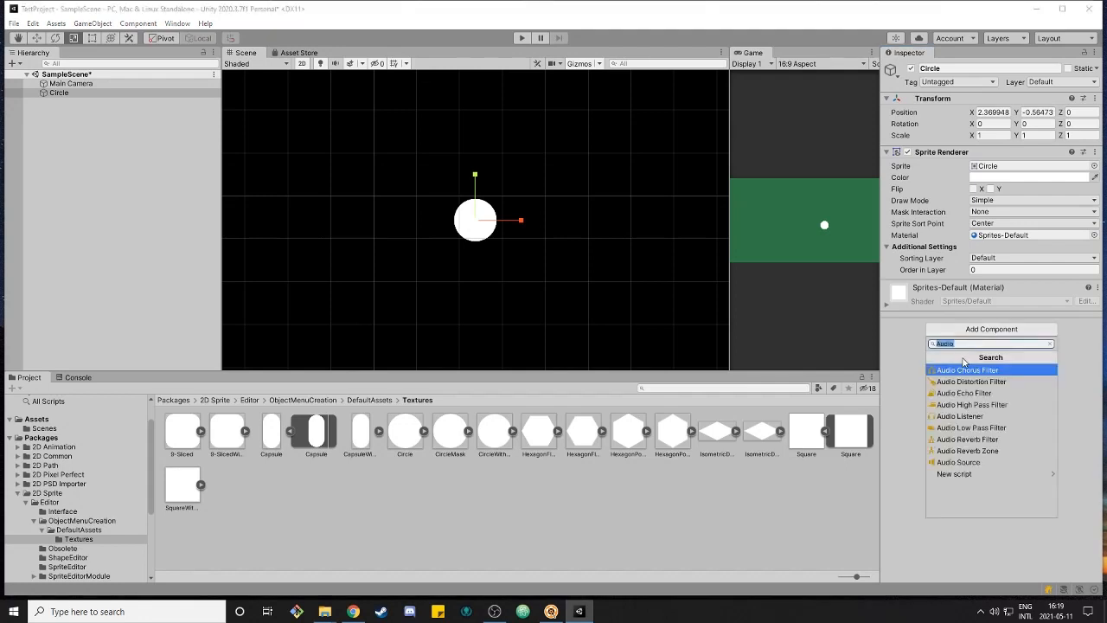
type("circle")
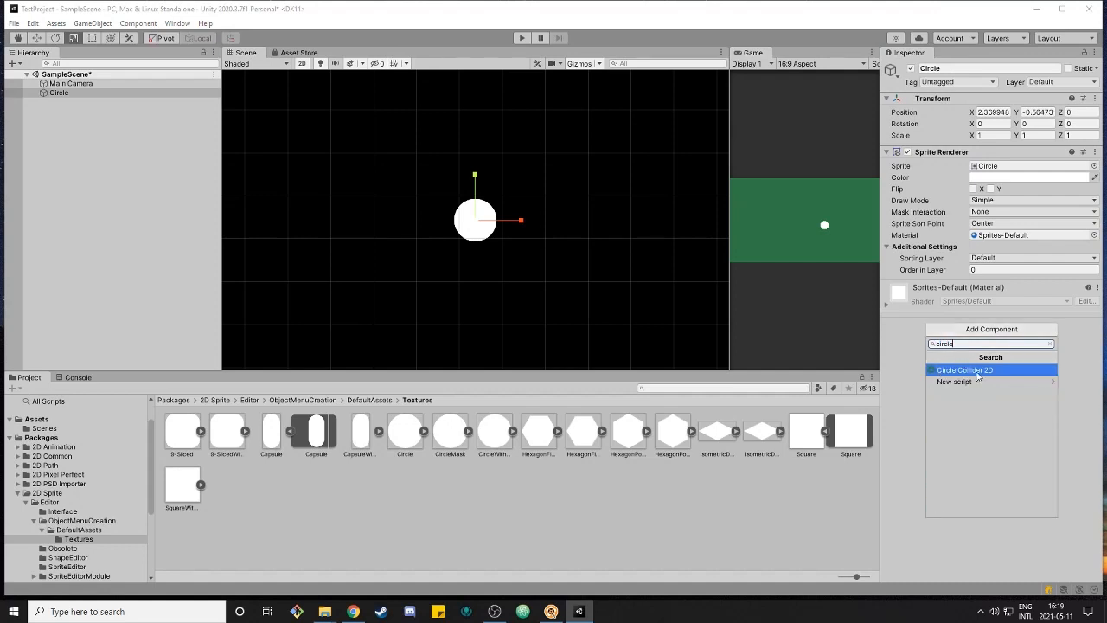
left_click(977, 375)
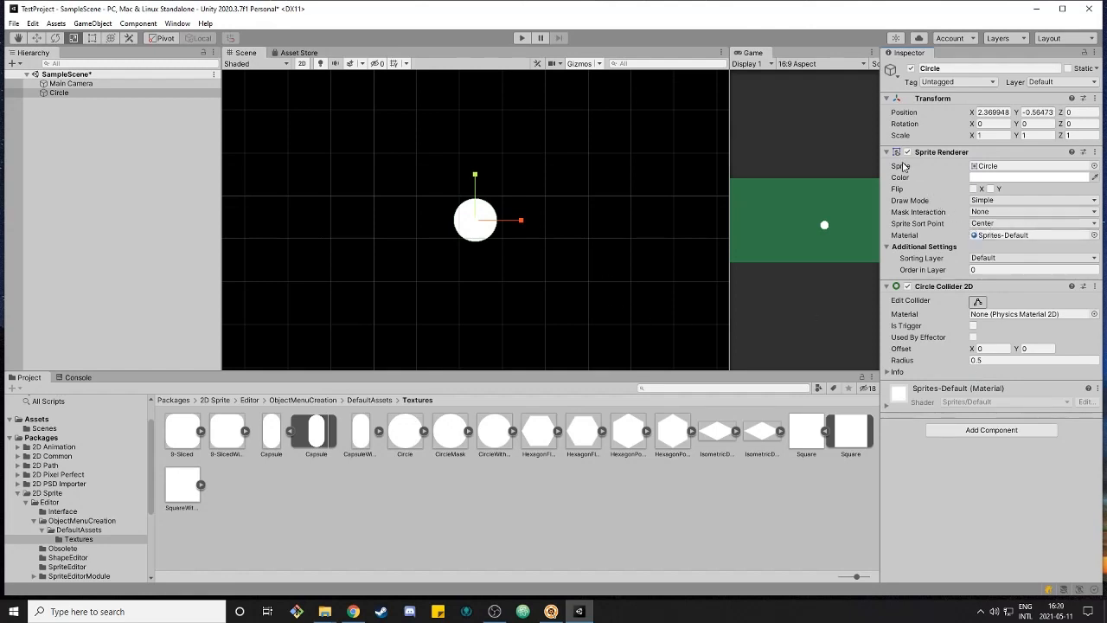
left_click(906, 152)
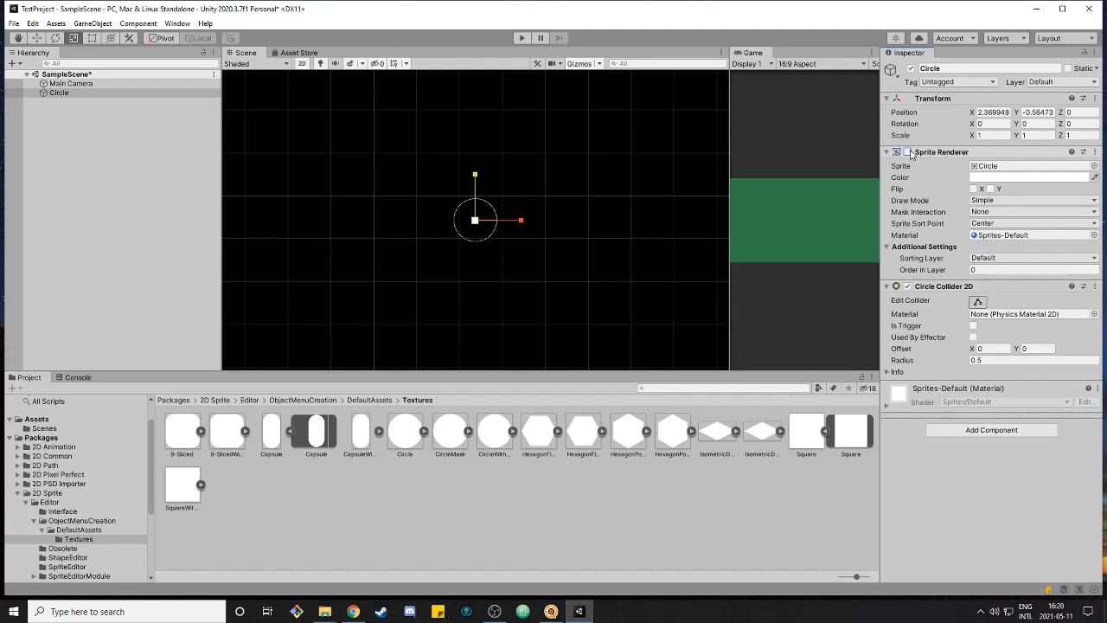
left_click(907, 153)
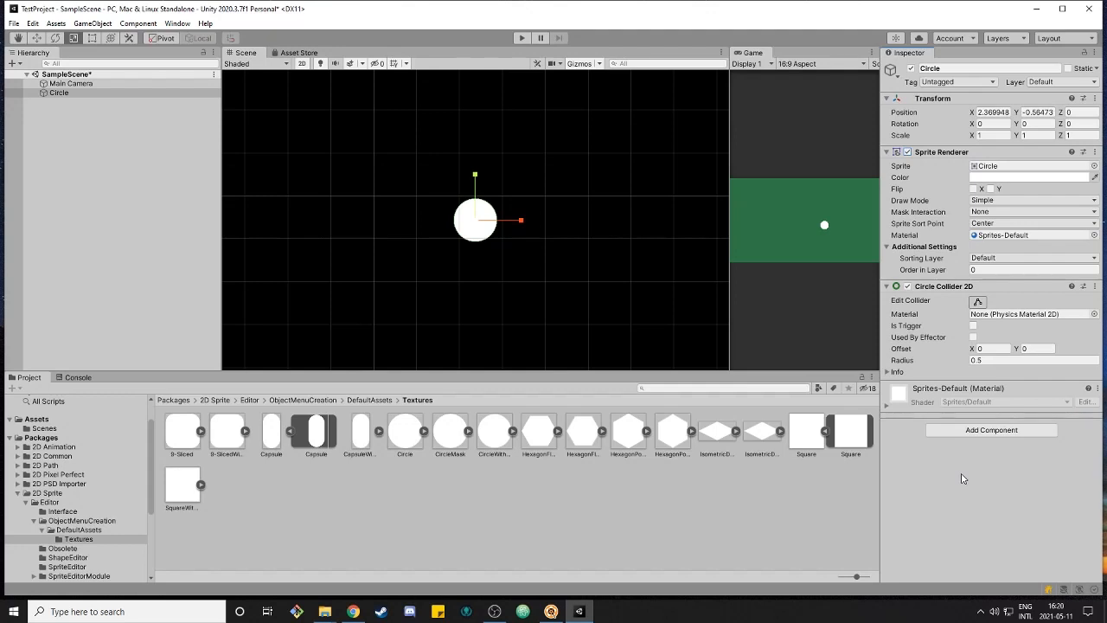
- Add a Rigidbody 2D component to the circle, choosing the 2D version rather than the plain Rigidbody
left_click(945, 432)
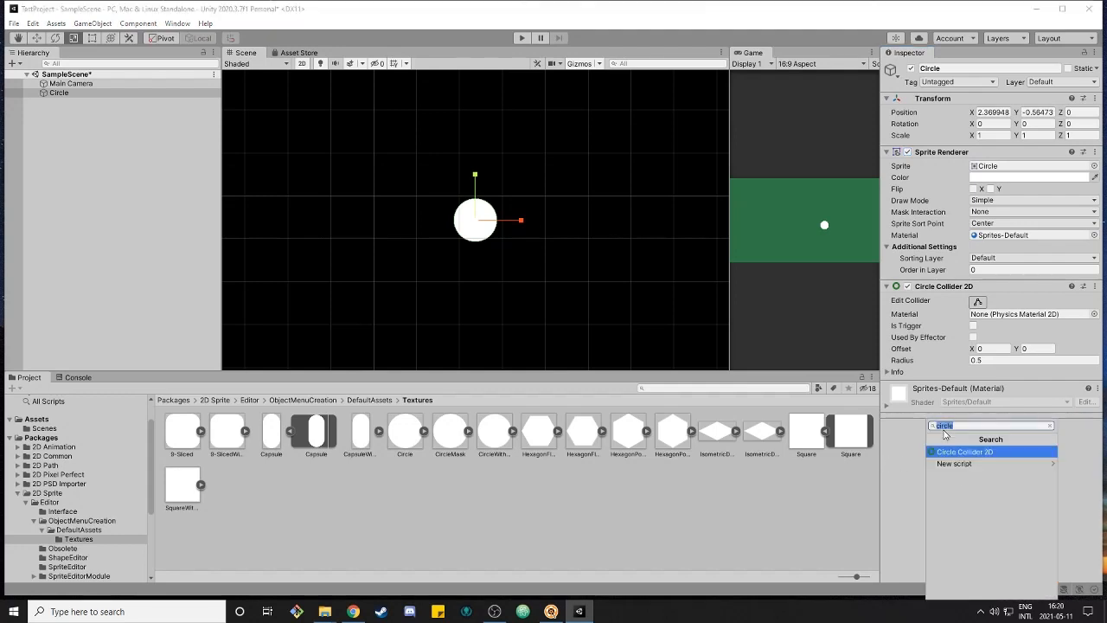
type("rig")
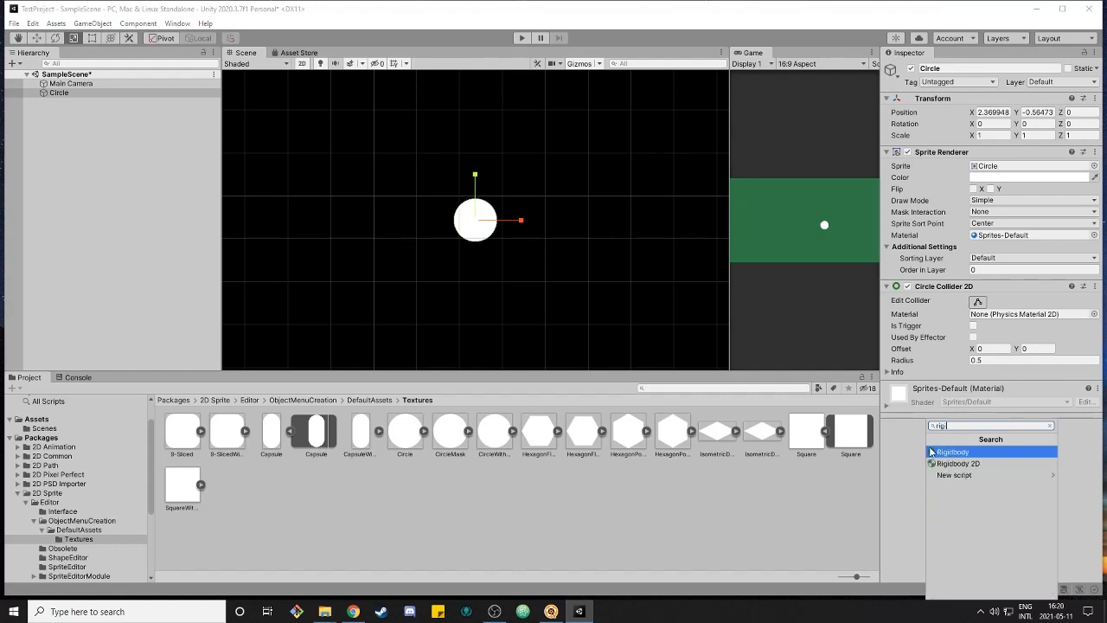
key("Down")
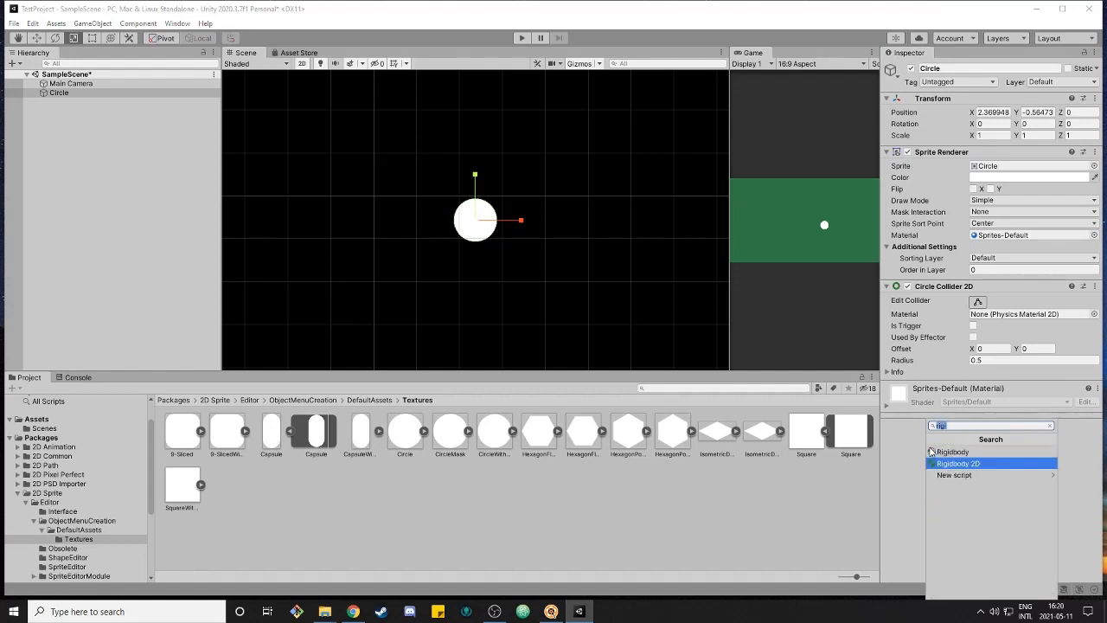
key("Up")
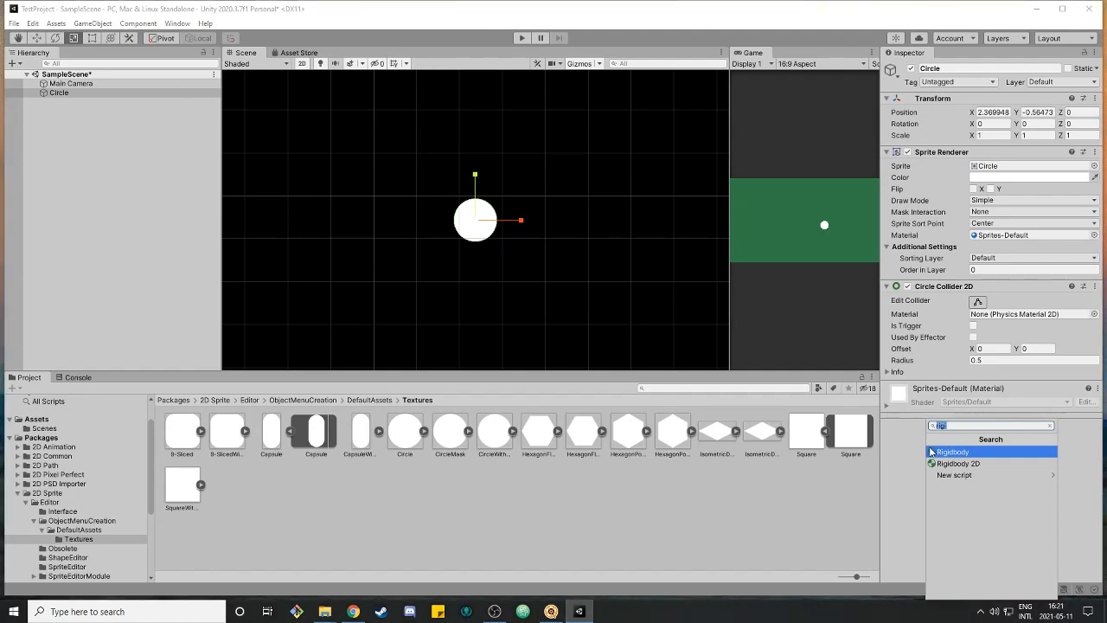
key("Down")
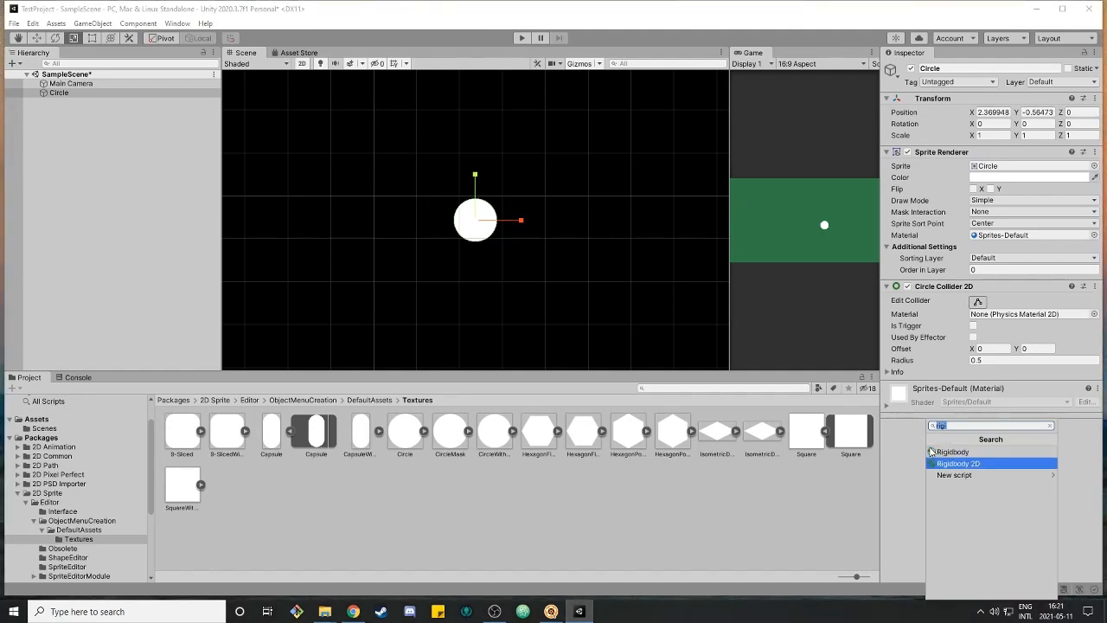
key("Return")
key("r")
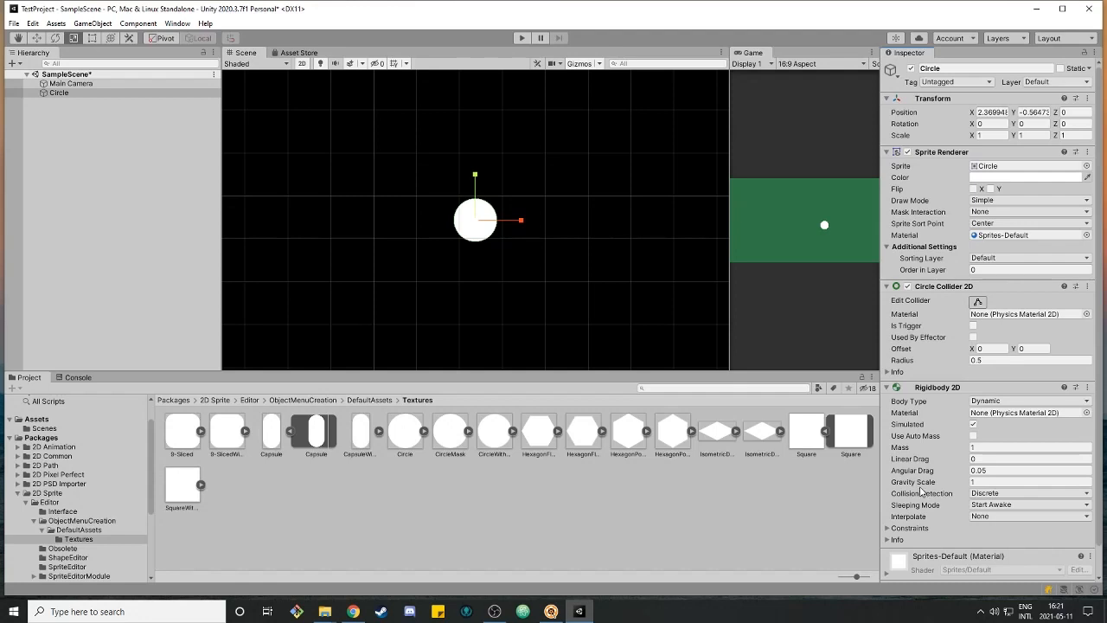
- Run the scene in play mode to watch how gravity affects the circle, and stop it
mouse_move(919, 488)
left_click(521, 38)
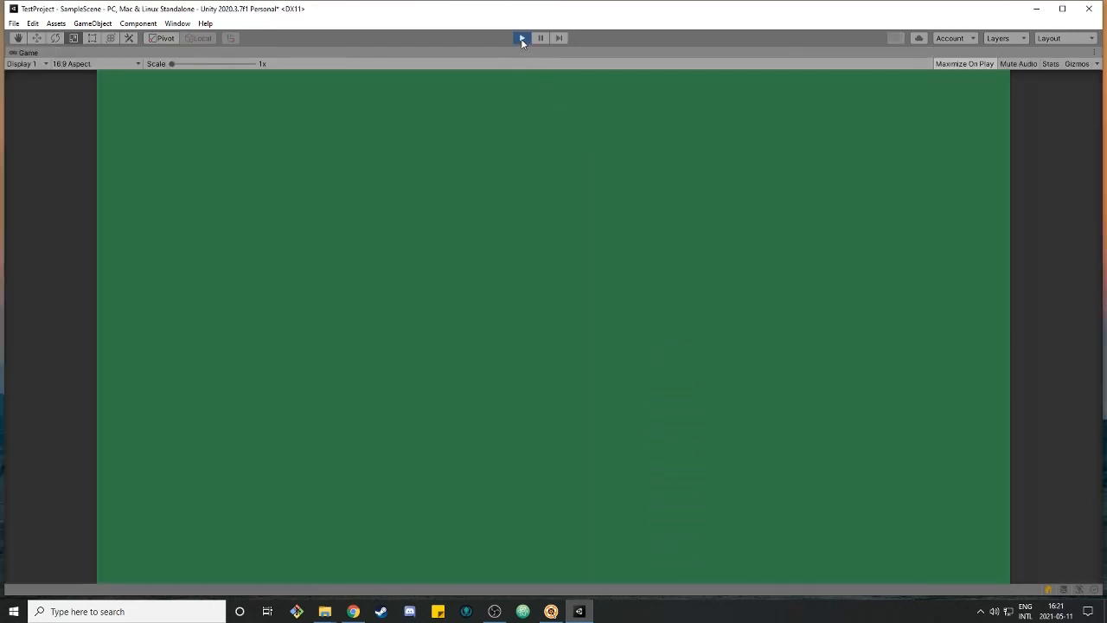
left_click(521, 38)
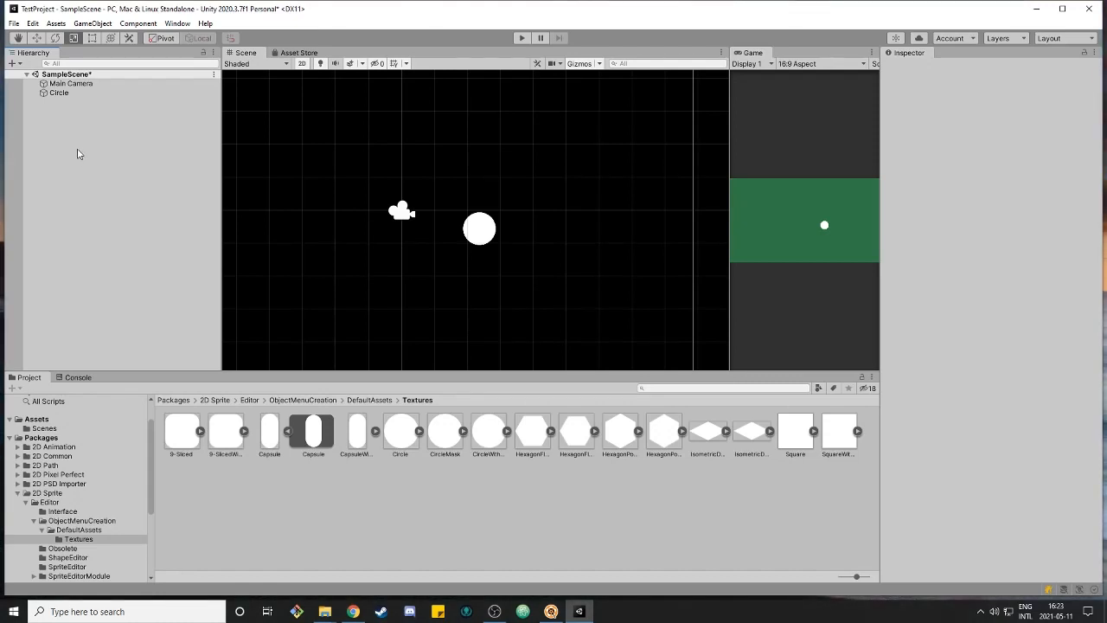
- Add a Square sprite to the sample scene, keeping its default name
right_click(67, 113)
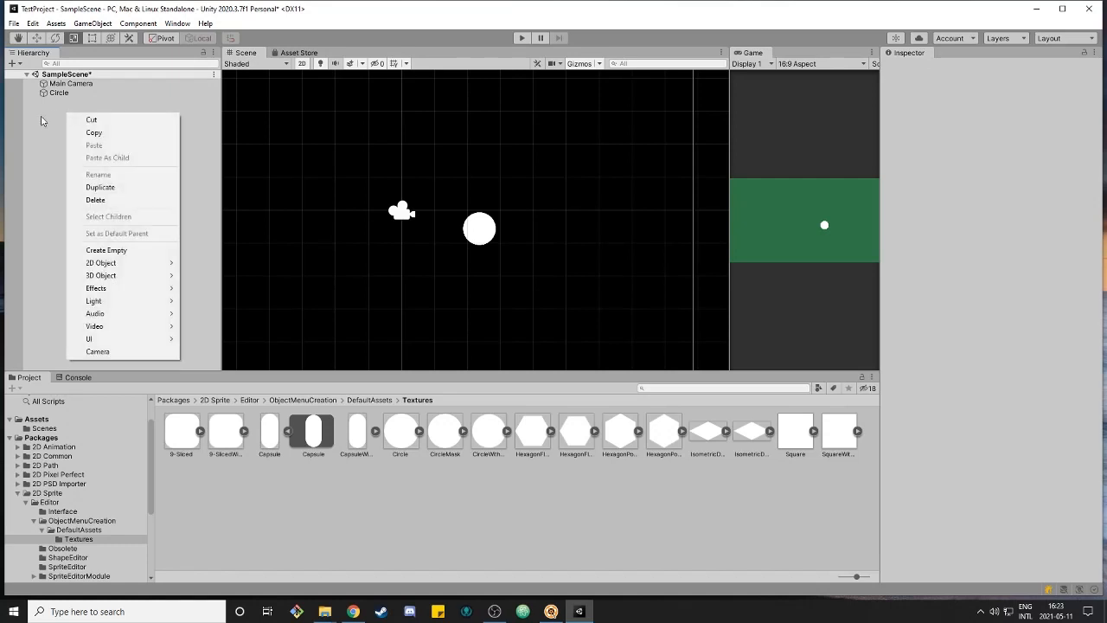
mouse_move(102, 264)
mouse_move(212, 264)
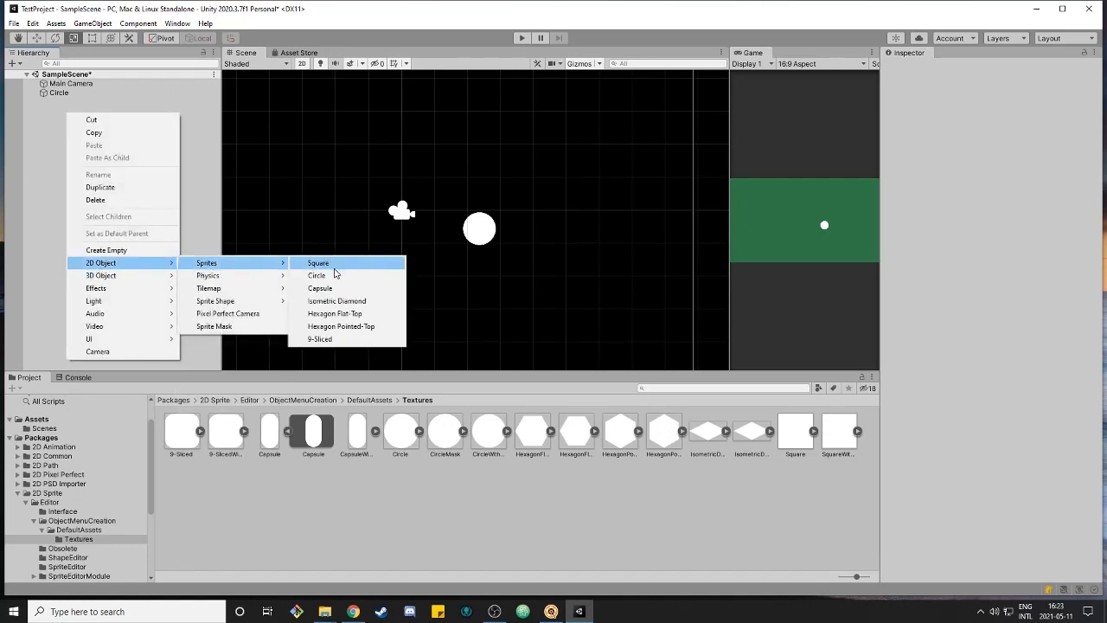
left_click(334, 264)
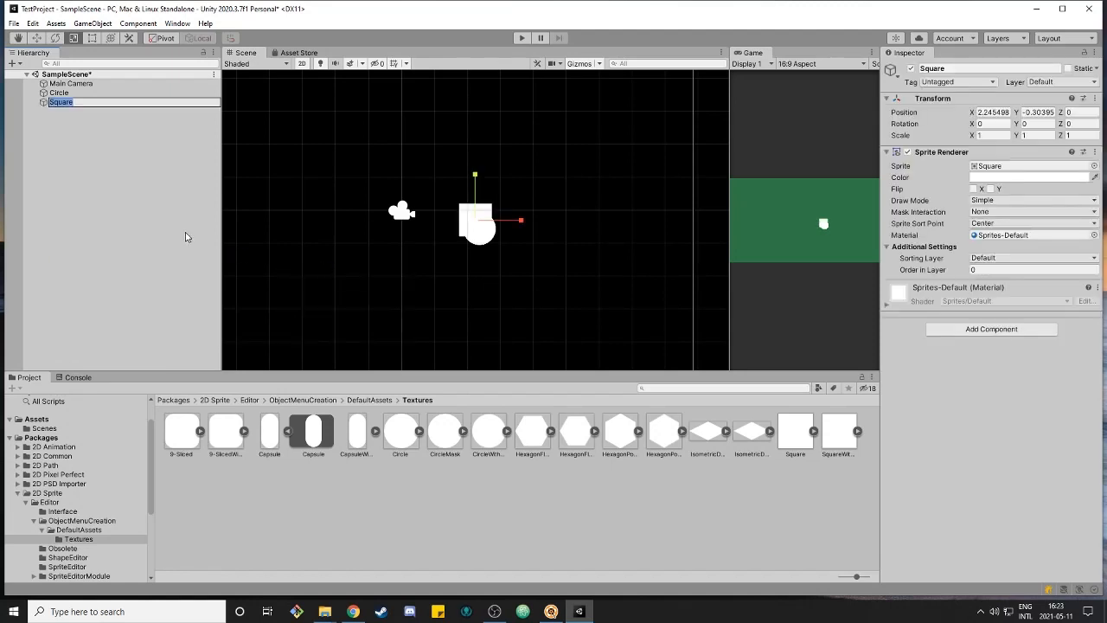
left_click(147, 217)
- Move the square below the circle to about X 0.03, Y -4.22 and stretch its X scale to about 16.9 as a floor
key("w")
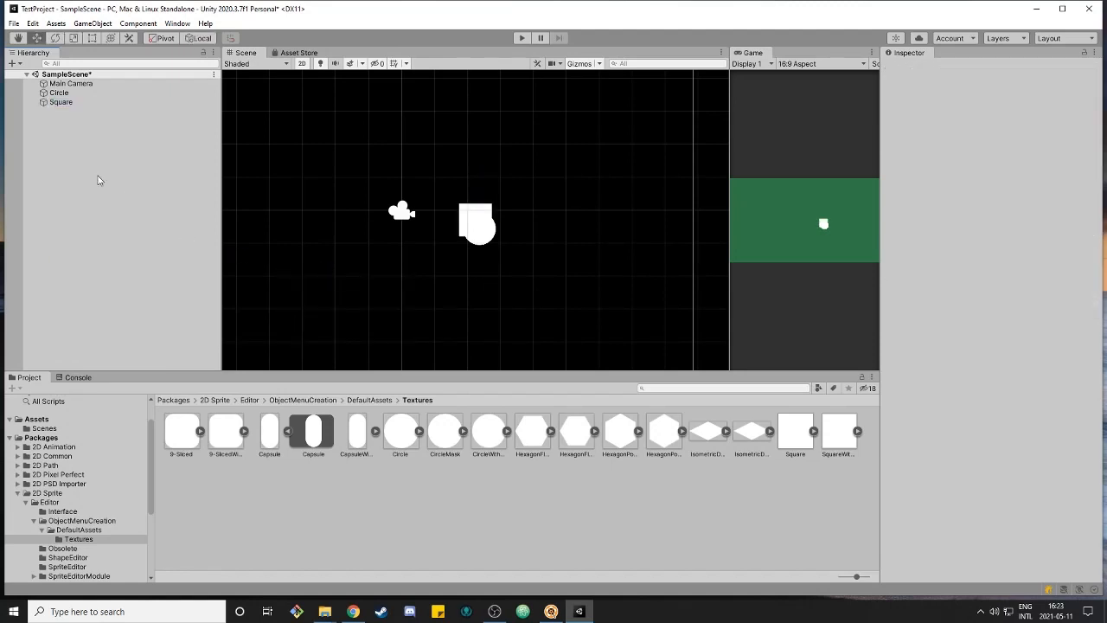
left_click(57, 103)
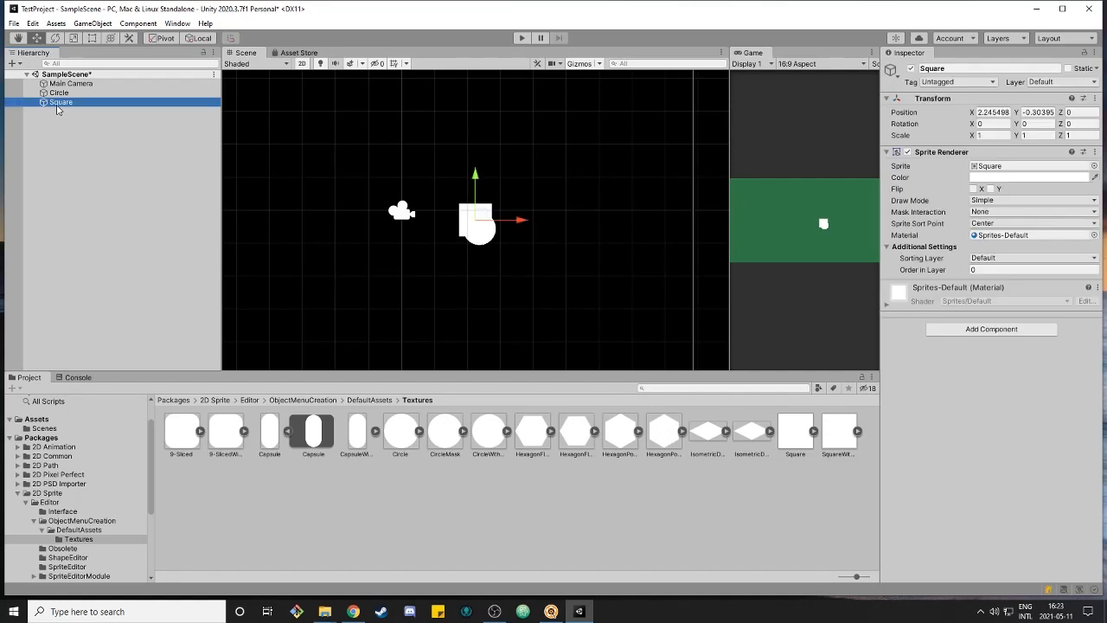
left_click_drag(484, 217, 408, 338)
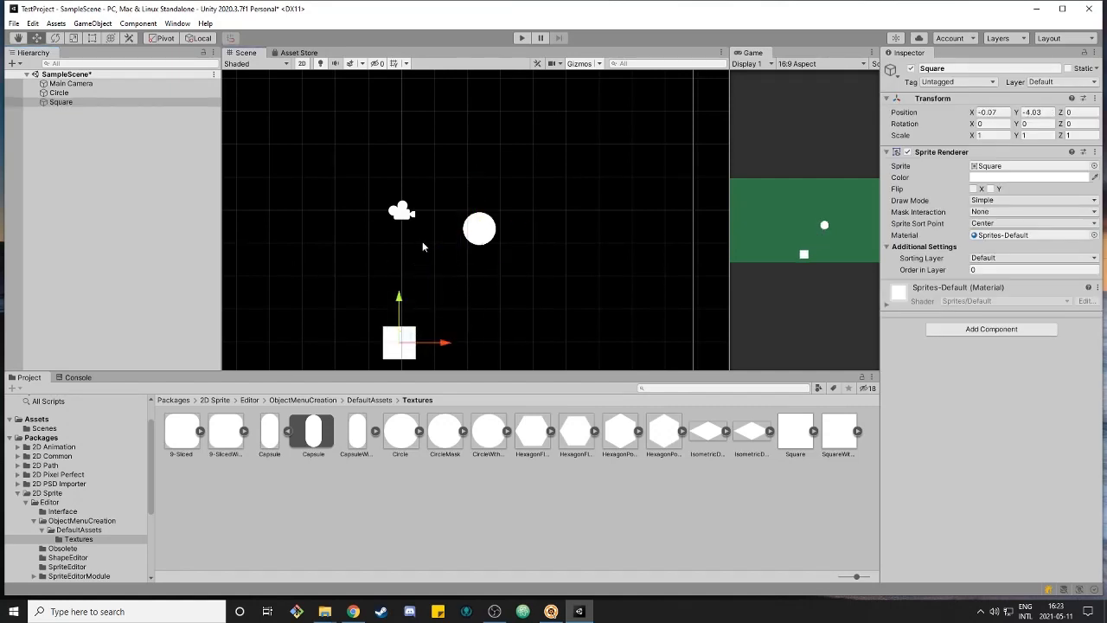
scroll(423, 244, "down", 2)
middle_click_drag(406, 257, 496, 199)
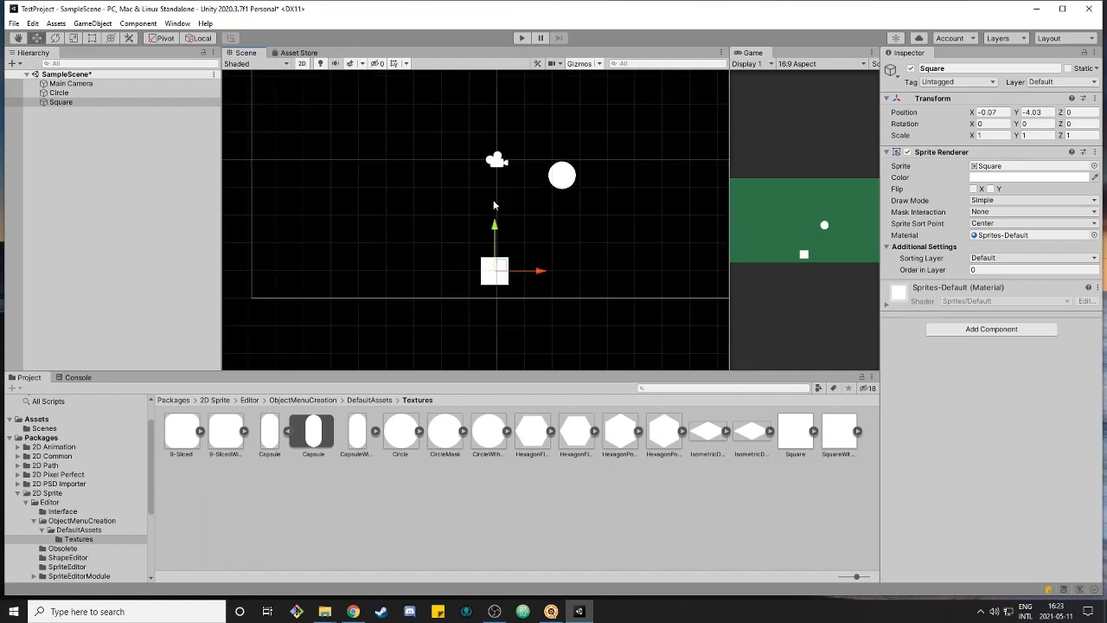
left_click_drag(501, 266, 504, 272)
middle_click_drag(546, 191, 538, 206)
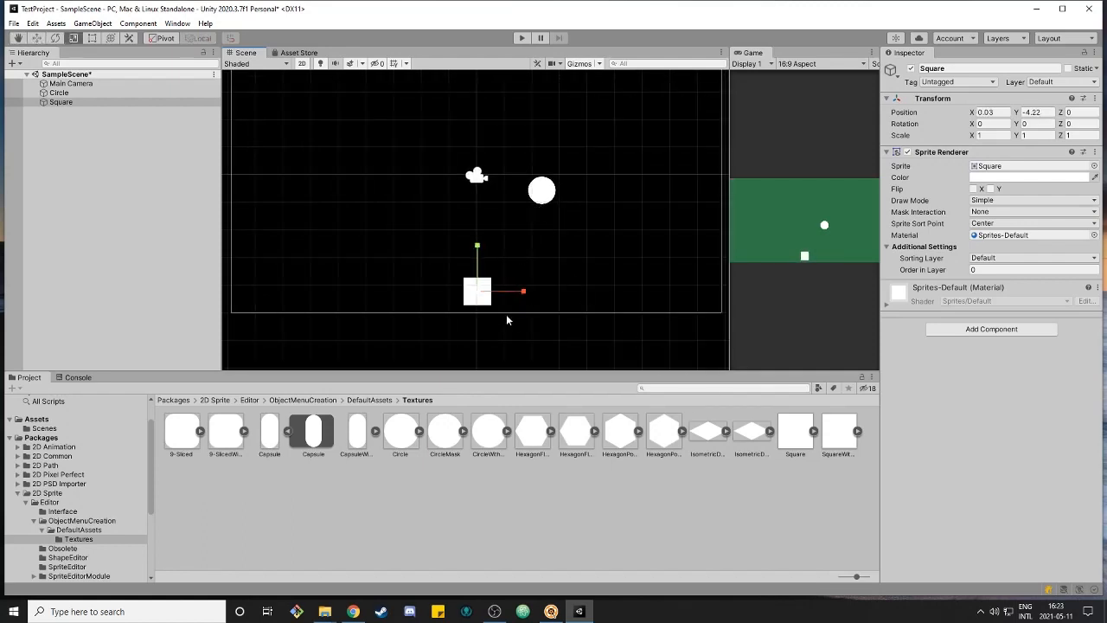
left_click_drag(524, 292, 160, 300)
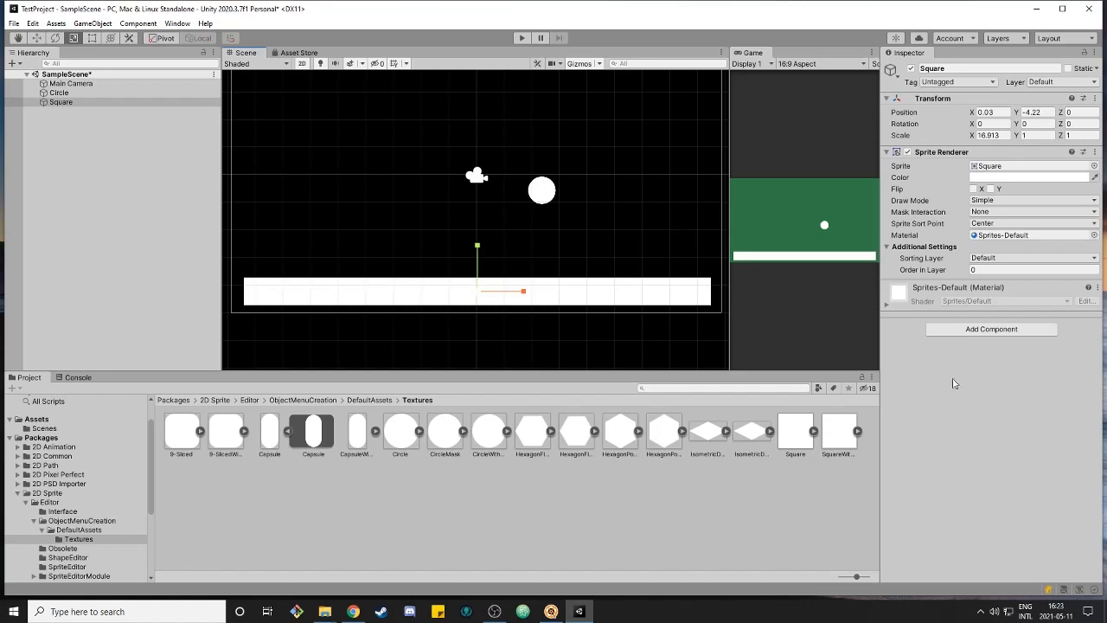
- Add a Box Collider 2D component to the stretched square
left_click(992, 329)
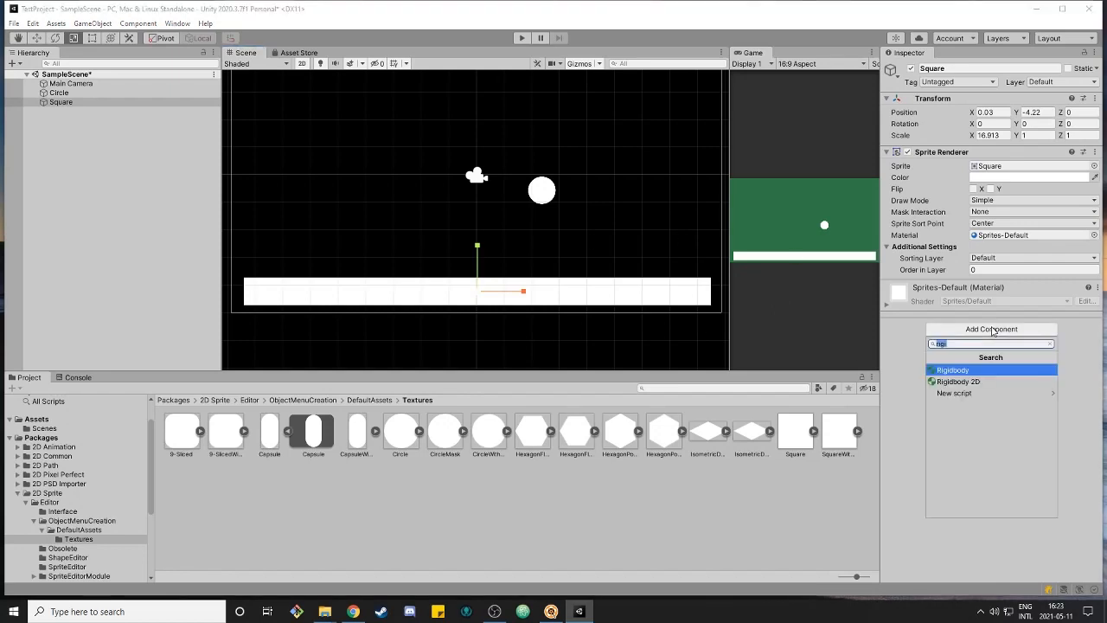
type("box")
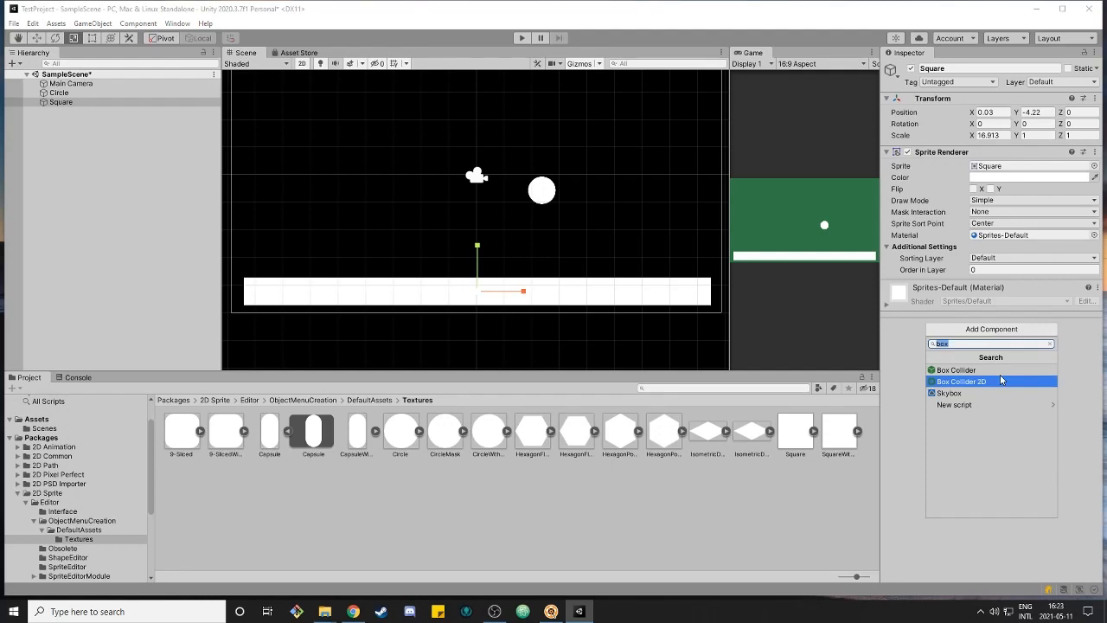
left_click(1001, 381)
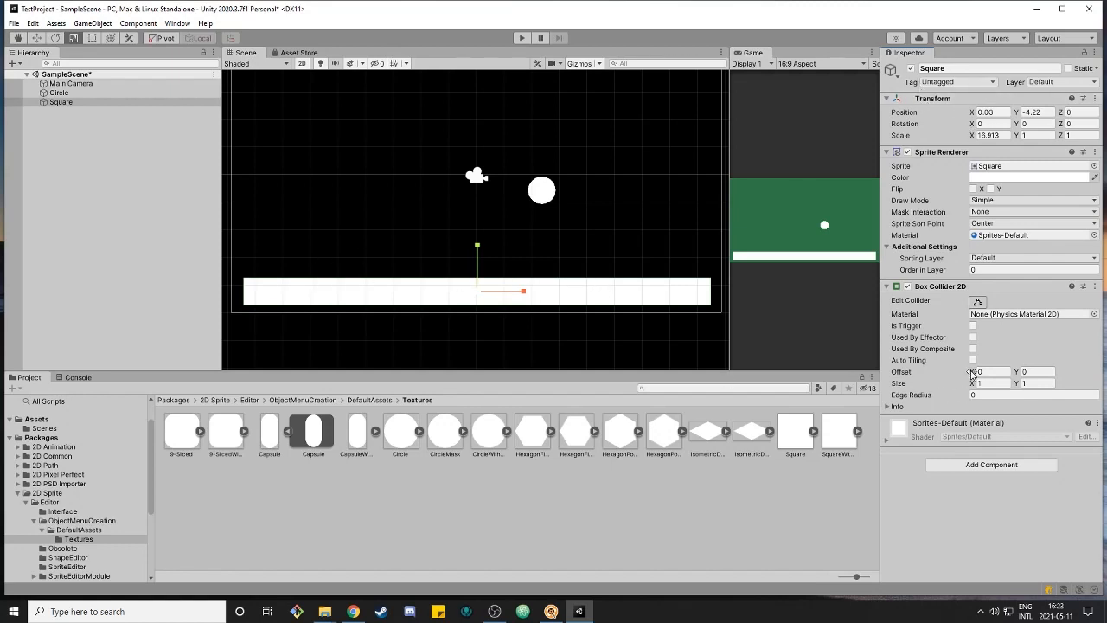
- Run the scene in play mode to test the circle's collision with the floor, and stop it
right_click(665, 318)
left_click(522, 38)
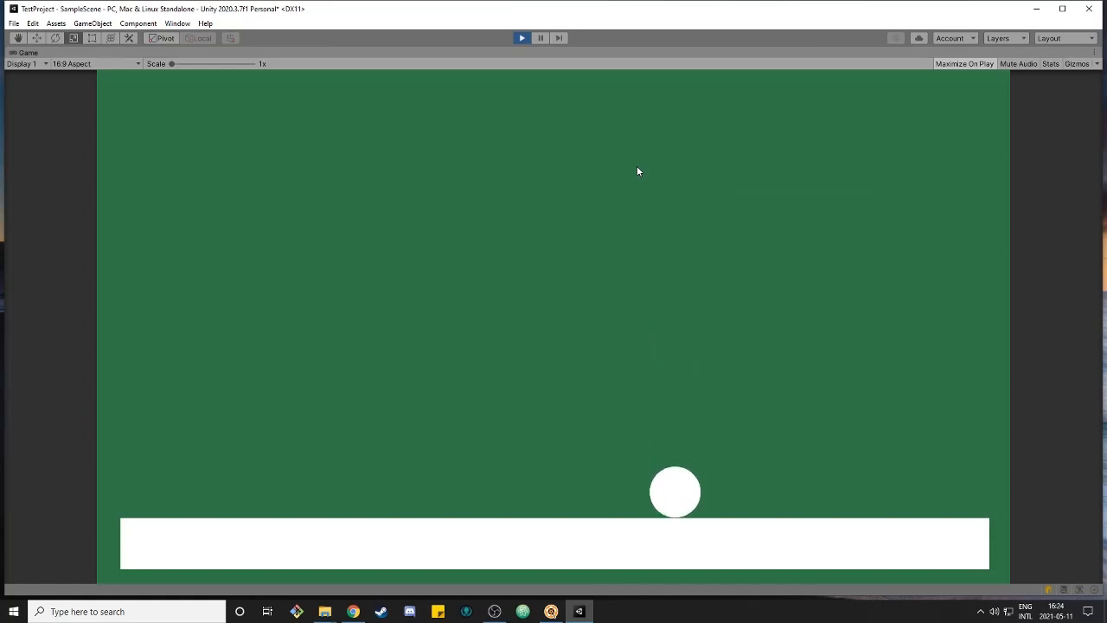
left_click(522, 38)
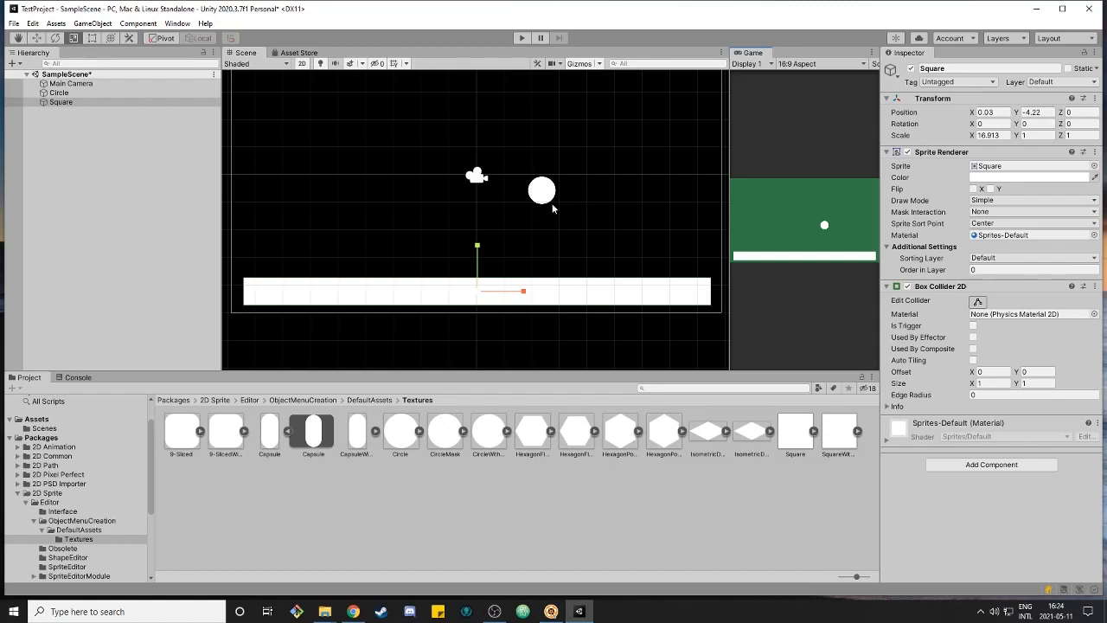
- Duplicate the Circle object and move the copy above the original to about X 1.62, Y 0.65
left_click(61, 92)
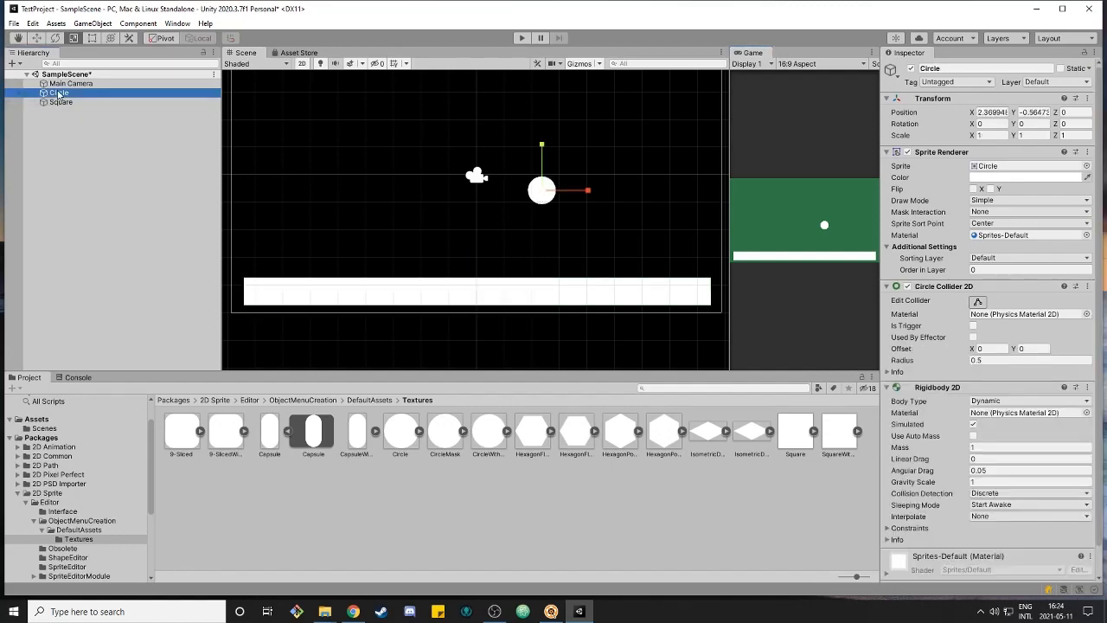
key("ctrl+d")
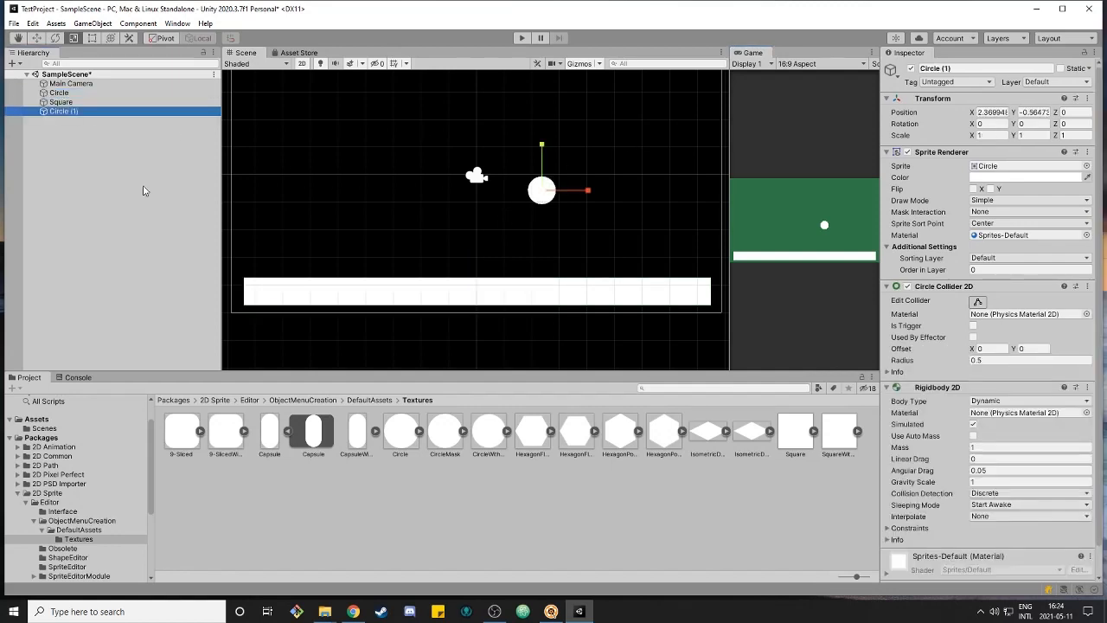
key("w")
left_click_drag(555, 190, 534, 157)
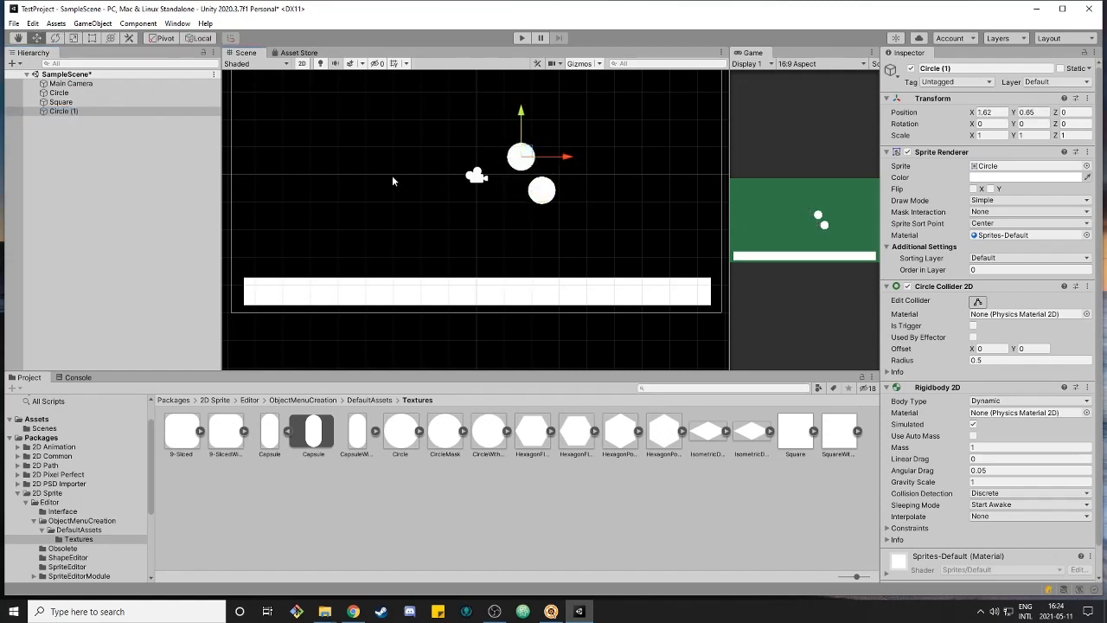
- Add a copy of Circle (1) at about X 2.81, Y 1.53 and test the three circles' collisions in play mode
key("ctrl+d")
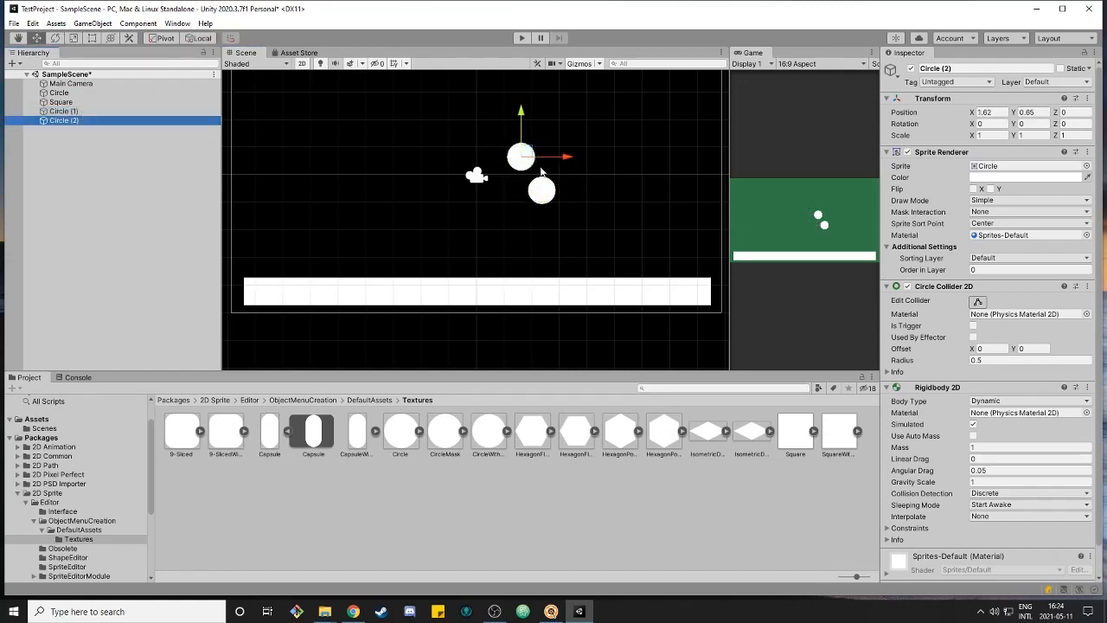
left_click_drag(527, 158, 560, 132)
left_click(521, 38)
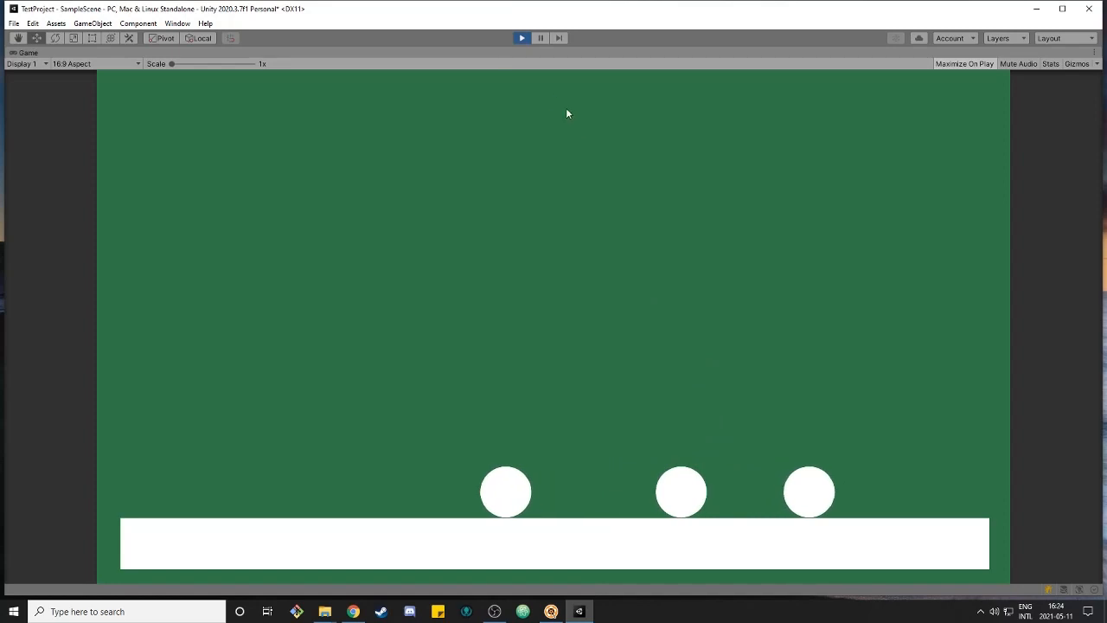
left_click(522, 38)
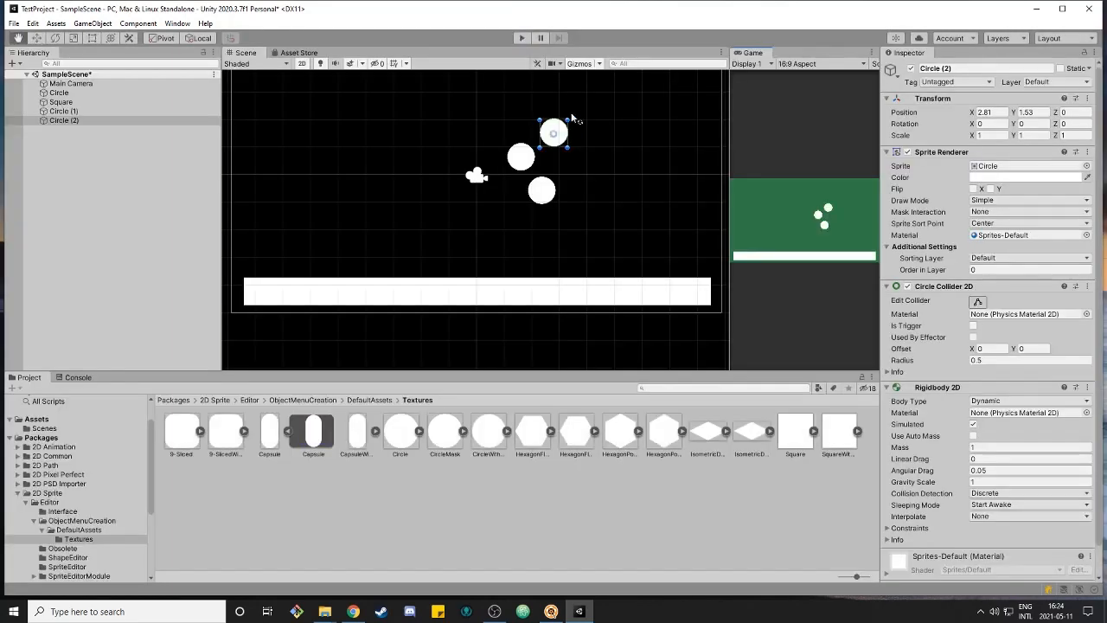
- Select the original Circle in the scene and switch to the Rect tool
left_click(542, 190)
key("t")
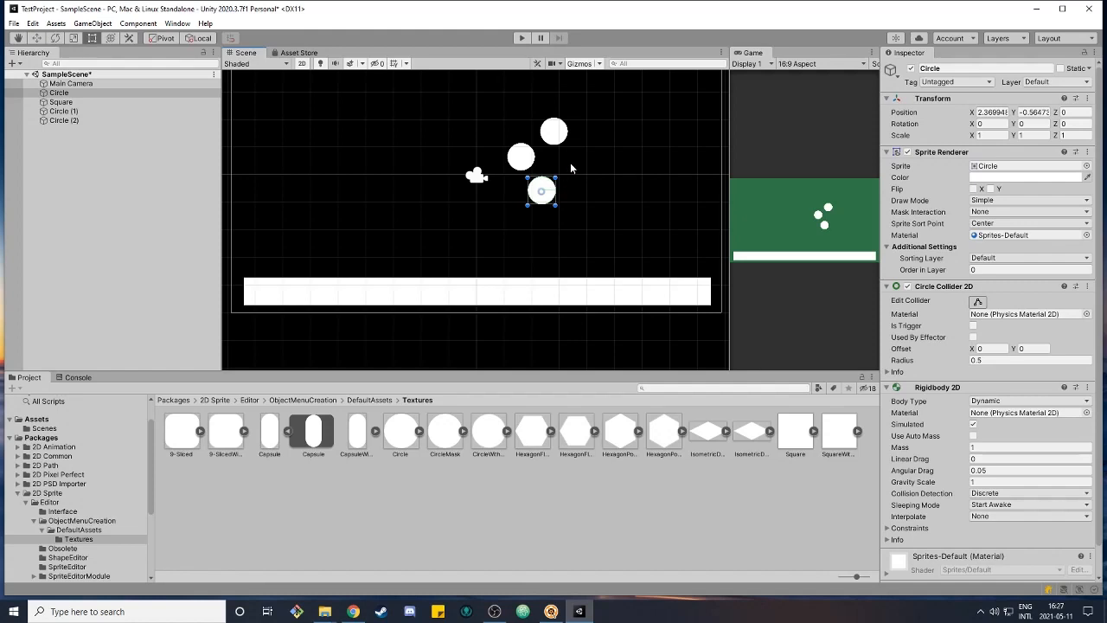
left_click(558, 163)
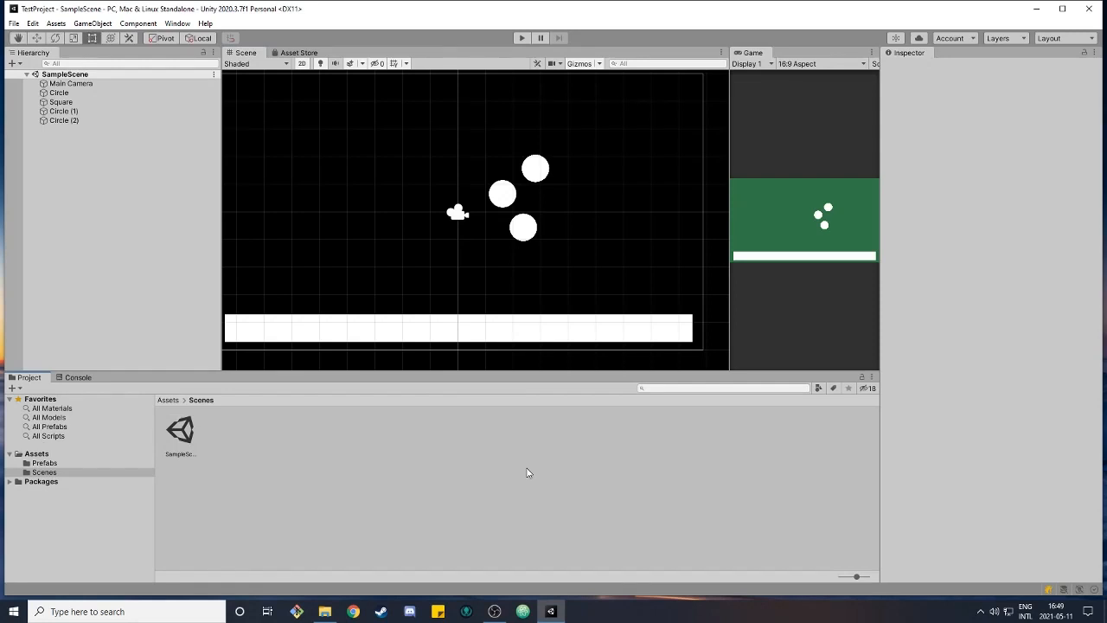
- Create a new scene from the Basic 2D (Built-in) template
left_click(13, 23)
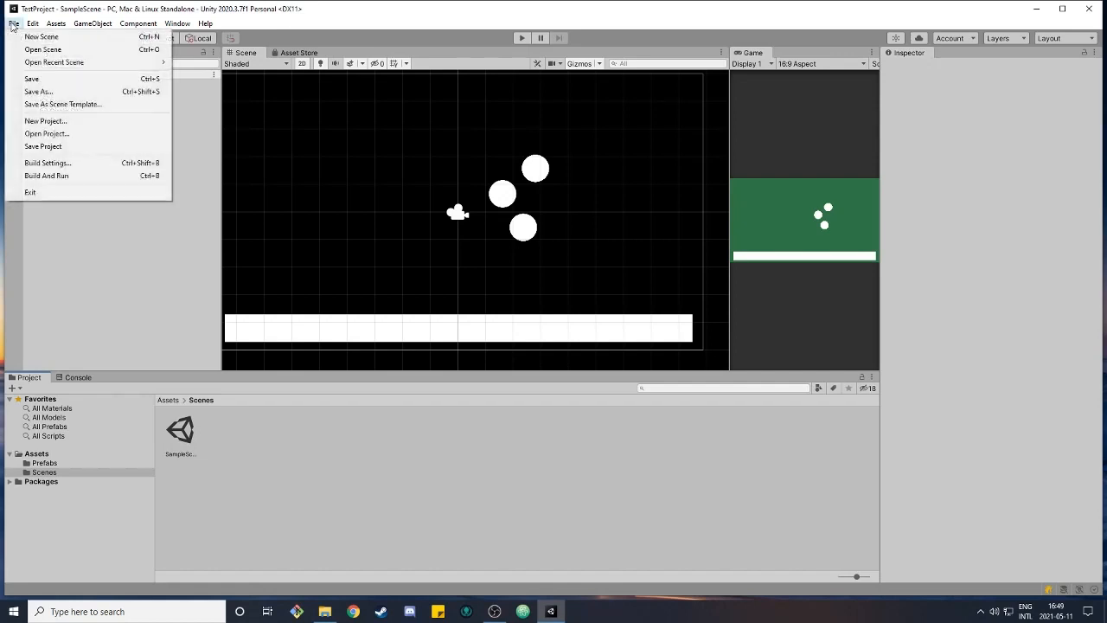
left_click(29, 36)
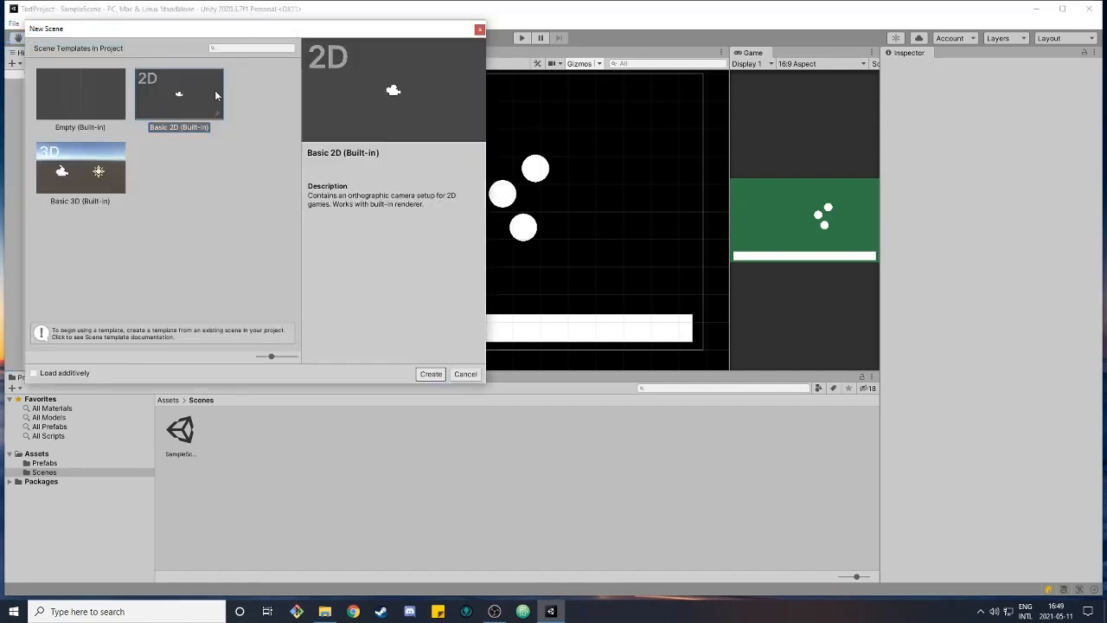
left_click(433, 374)
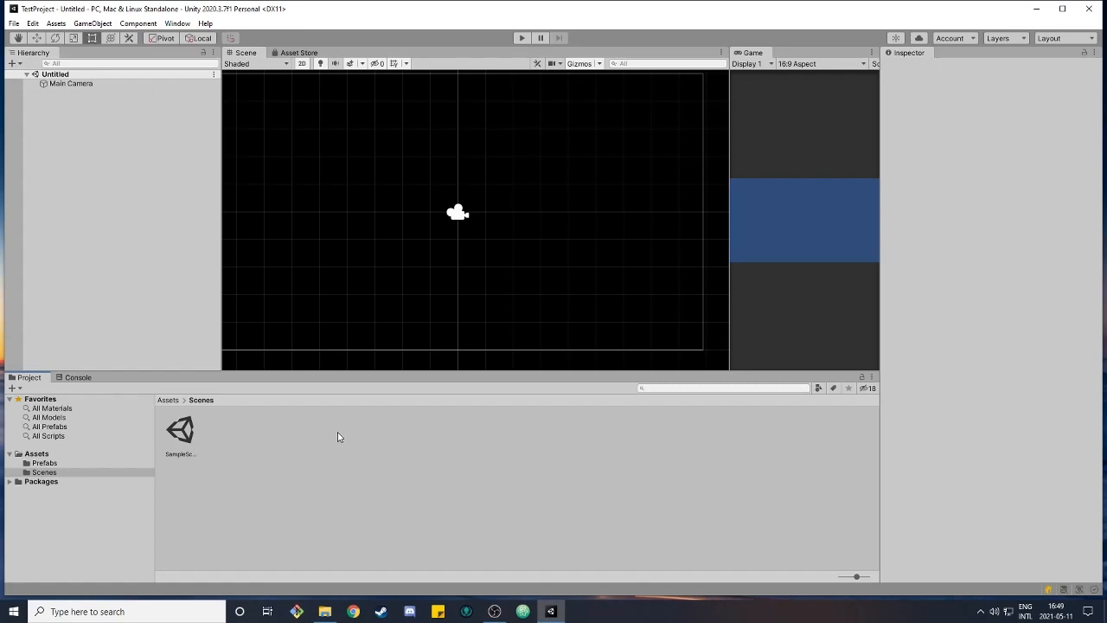
- Save the new untitled scene as scene1 in the project's Assets/Scenes folder
left_click(14, 23)
left_click(42, 92)
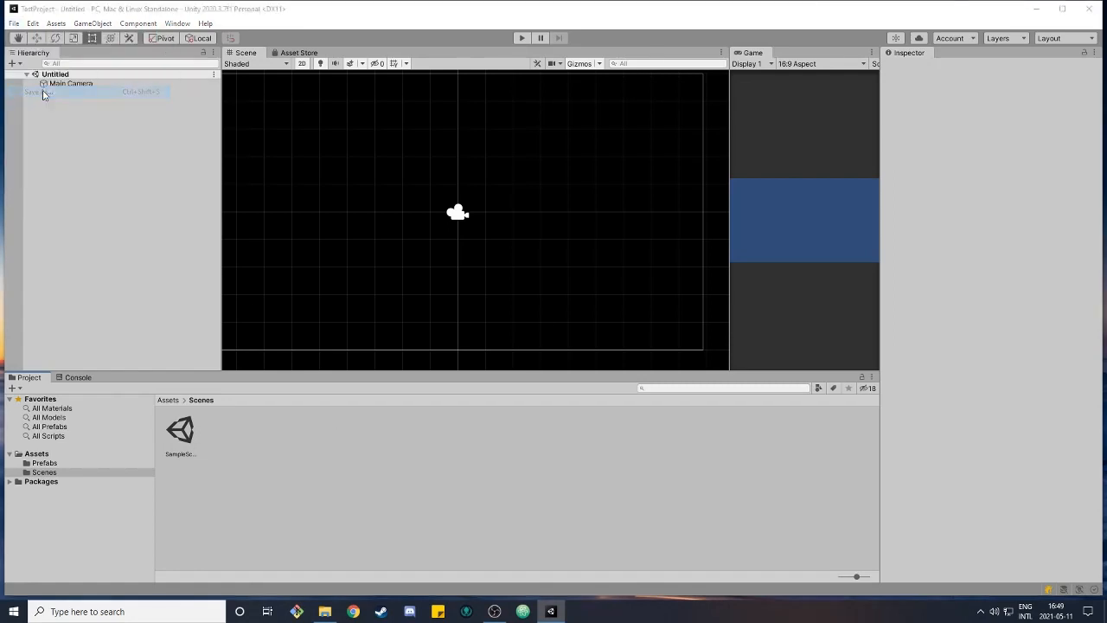
double_click(193, 128)
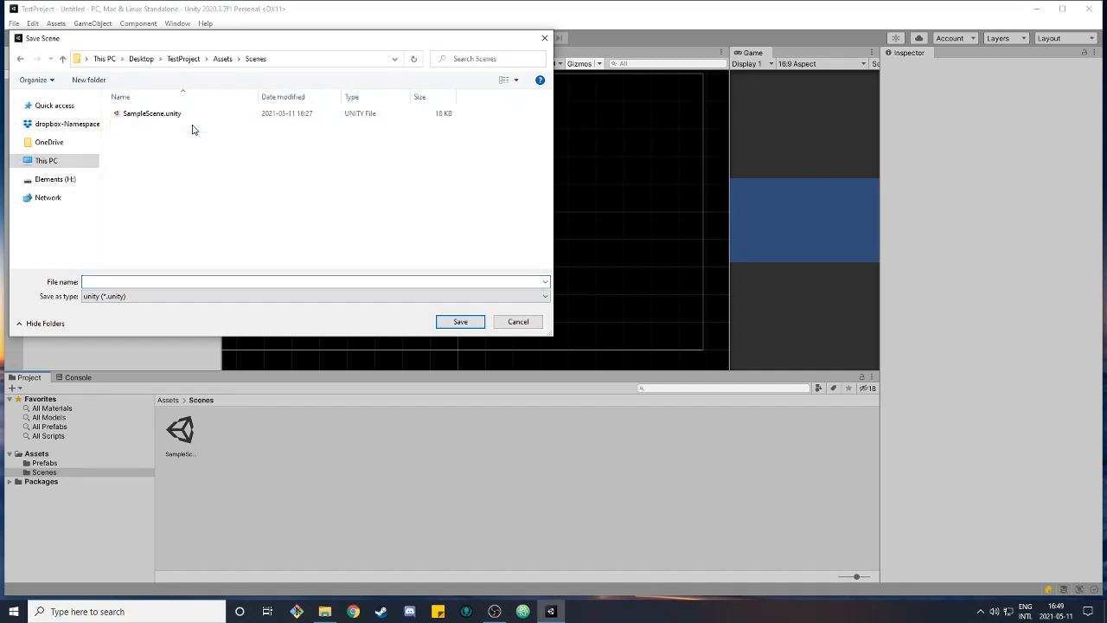
type("s")
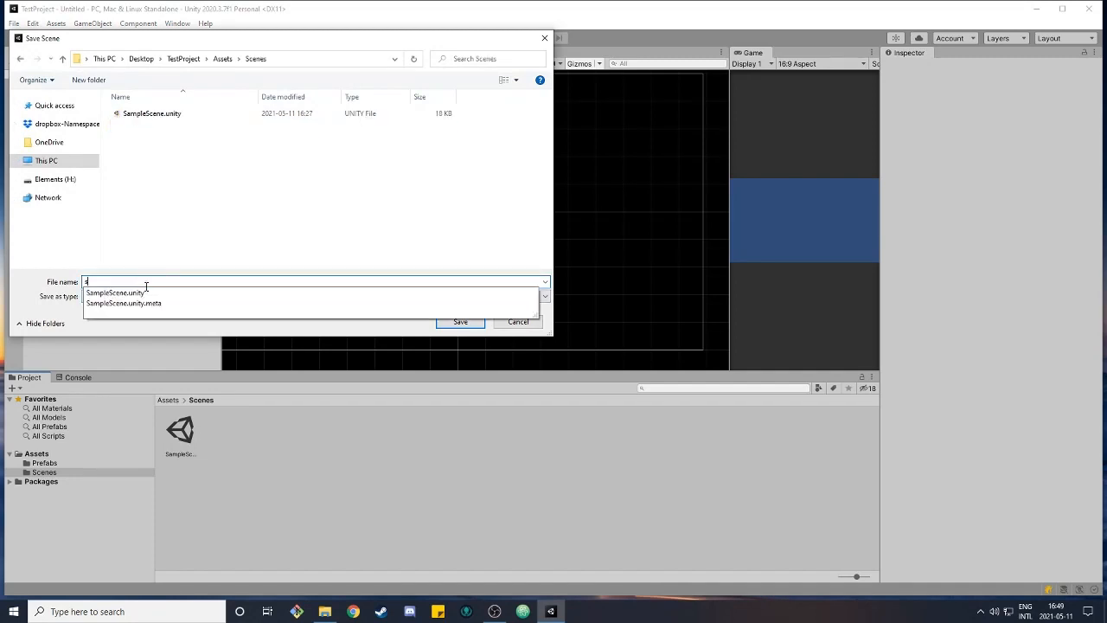
type("cnne1")
key("Return")
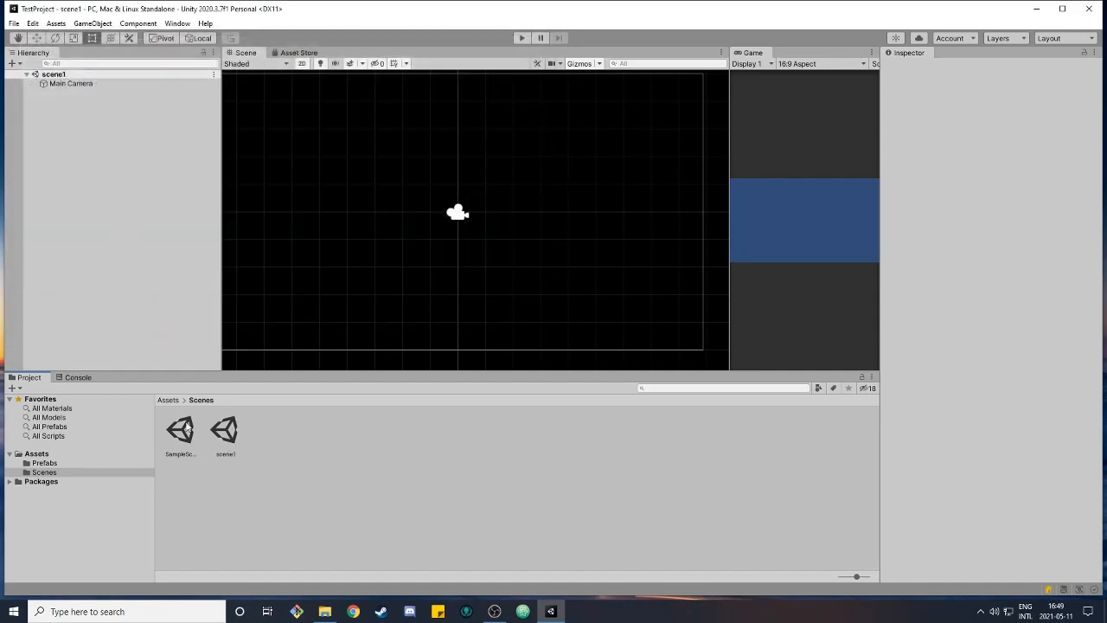
left_click(191, 455)
left_click(226, 437)
left_click(307, 460)
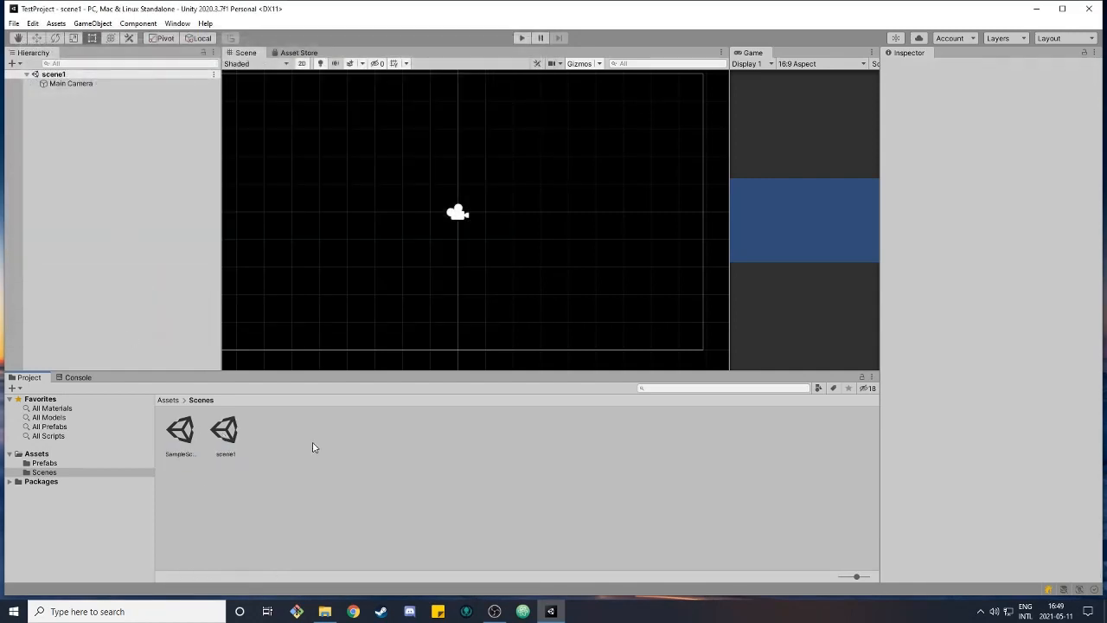